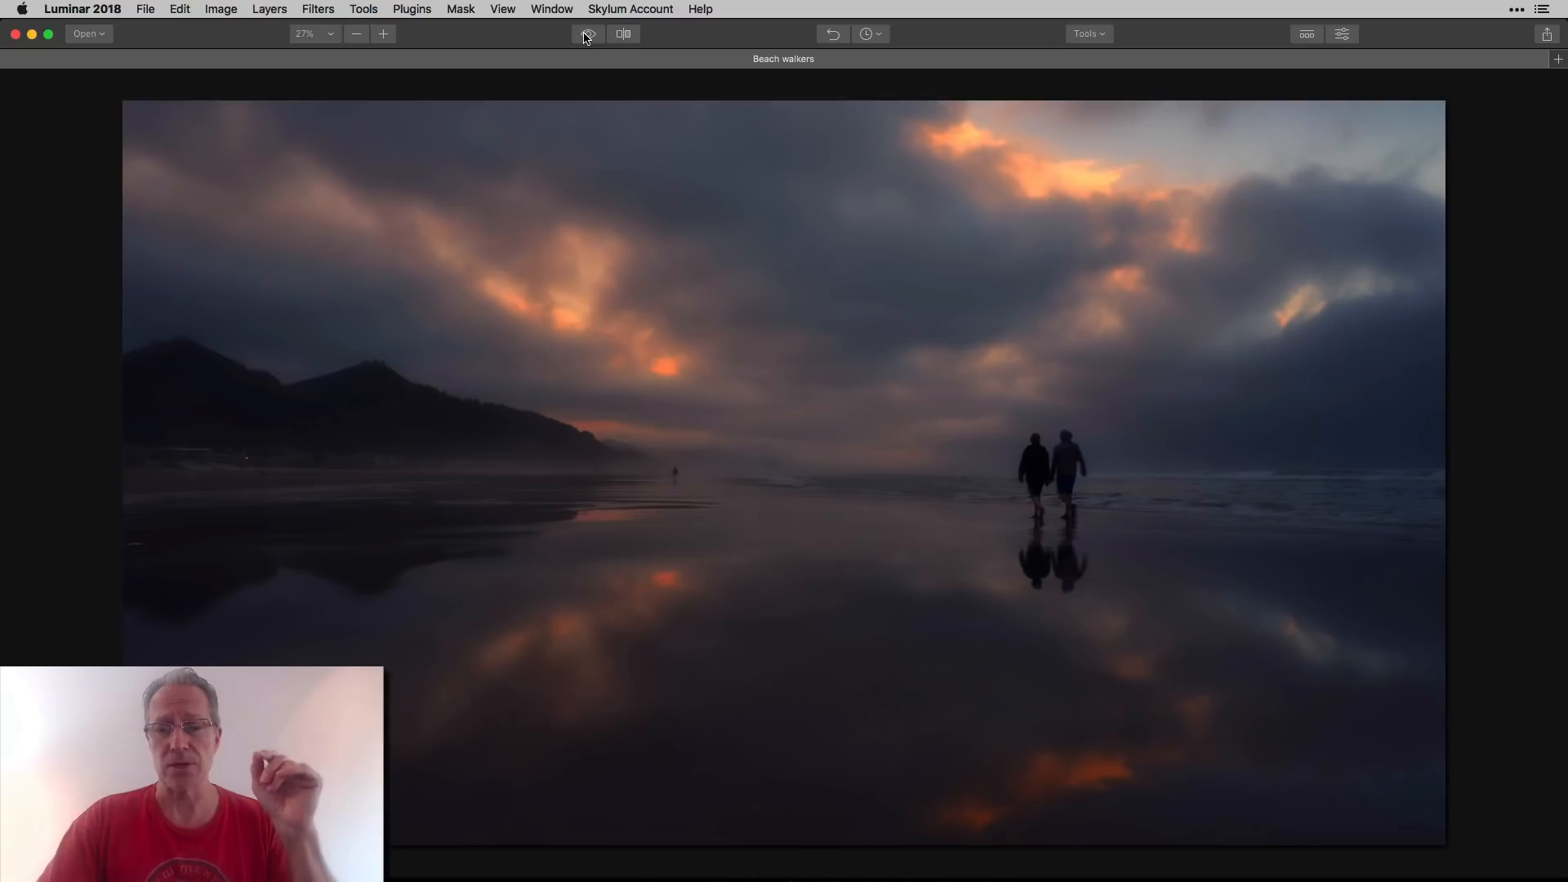
Compare the beach photo's original with the edited version and with the version using only the Develop filter.
left_click(587, 37)
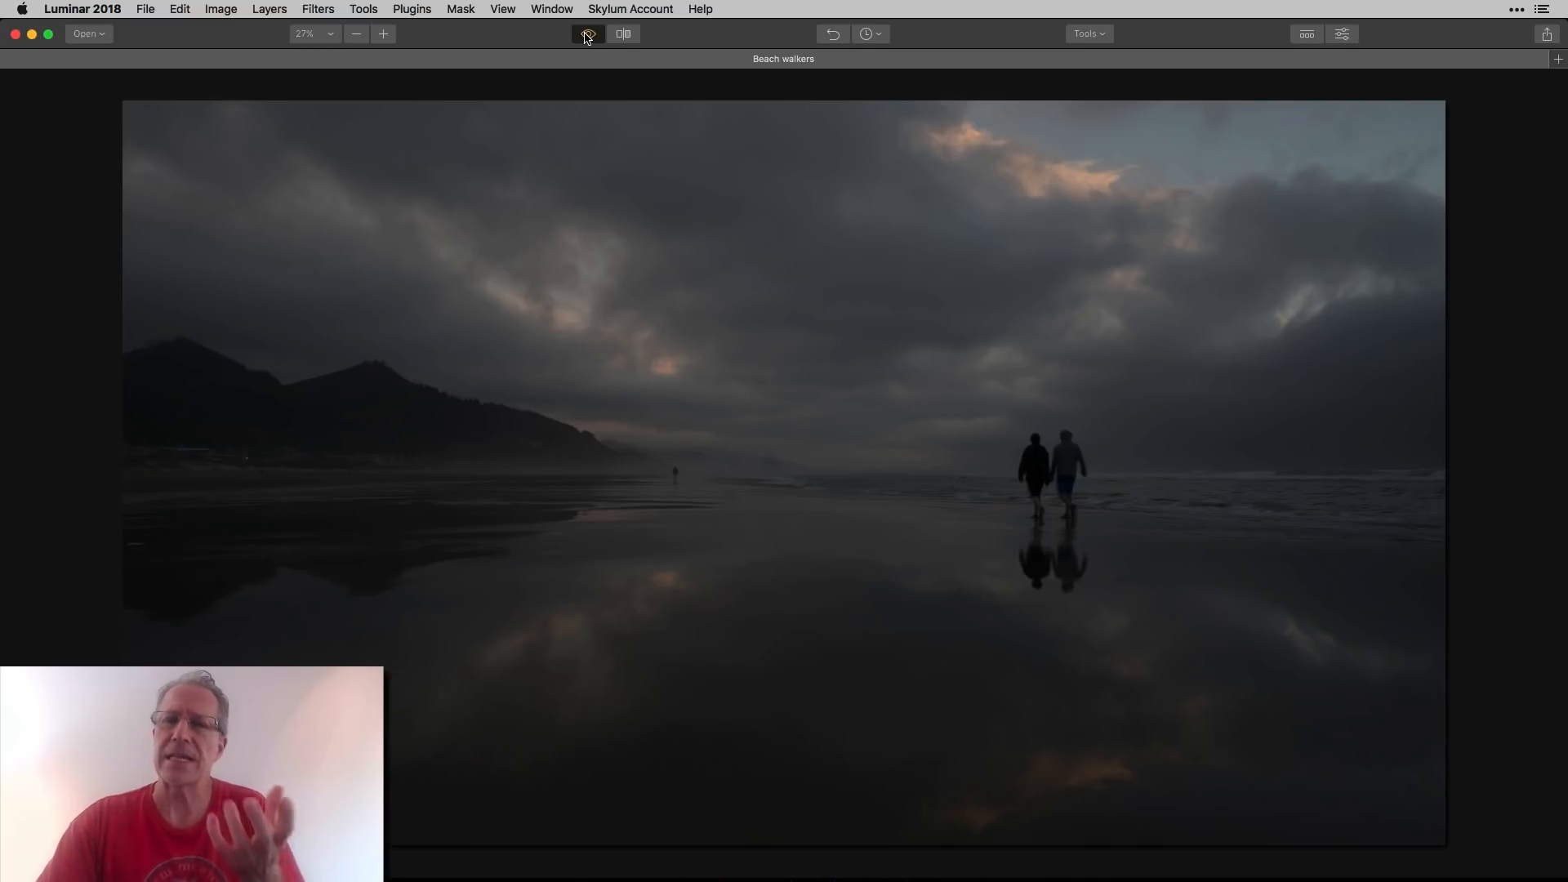
left_click(587, 35)
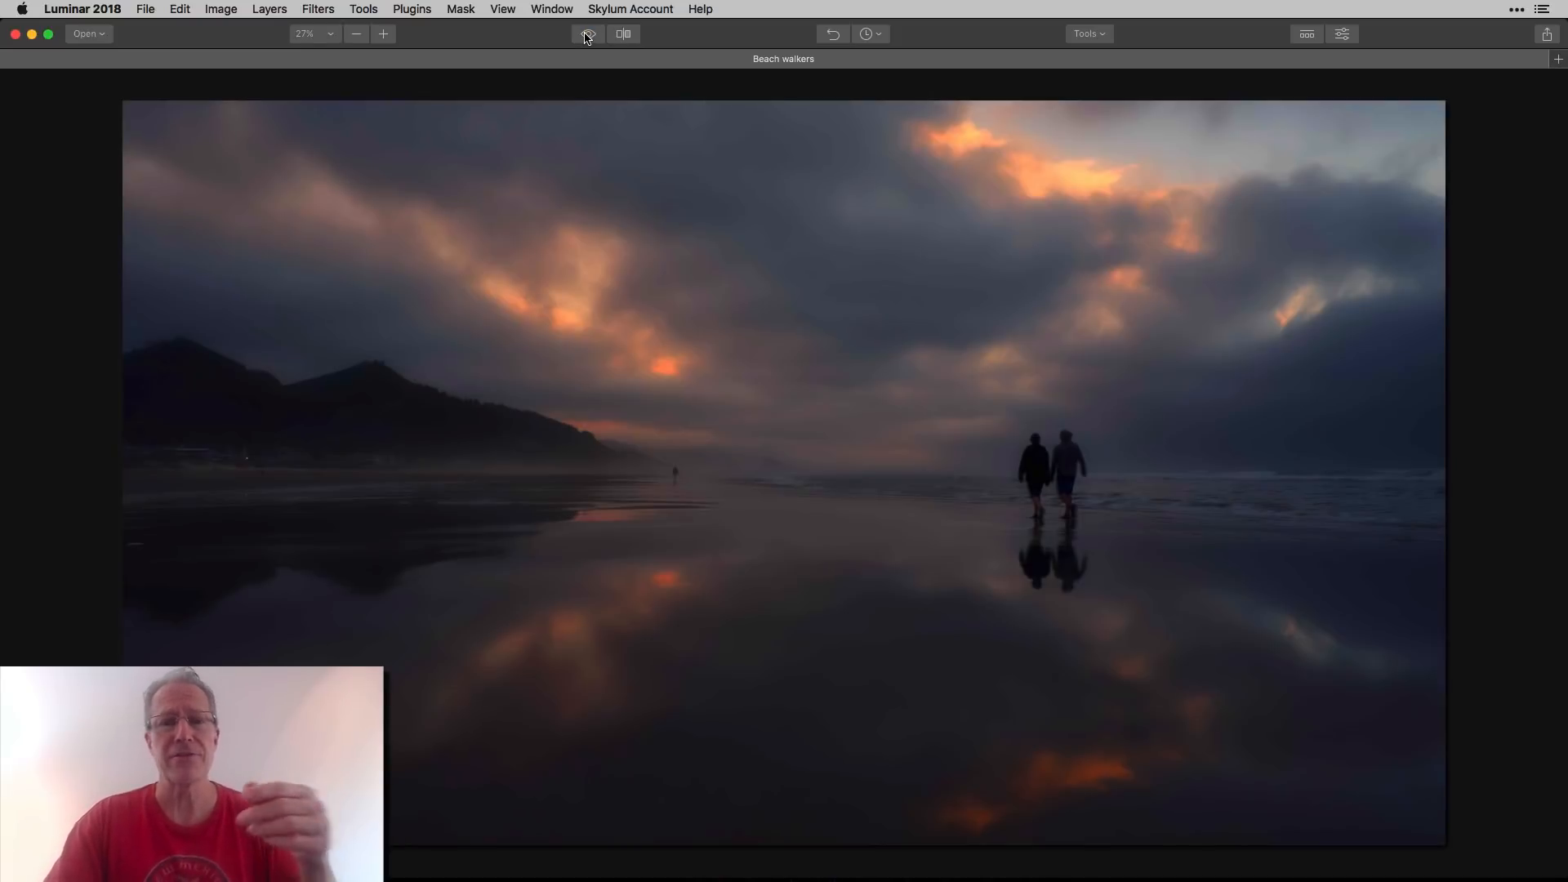
left_click(588, 35)
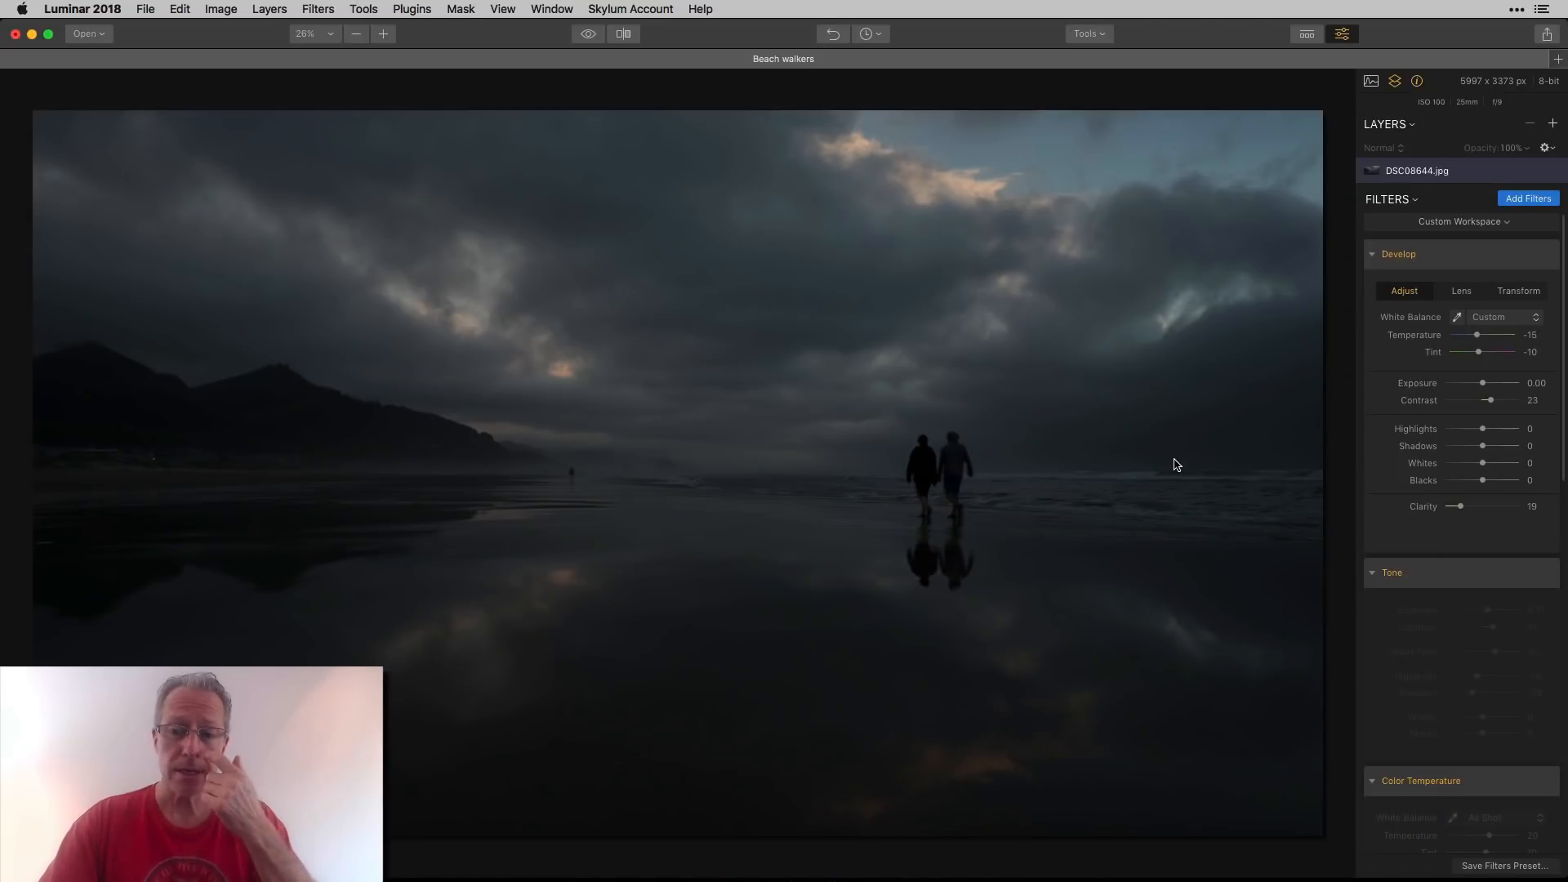
left_click(588, 35)
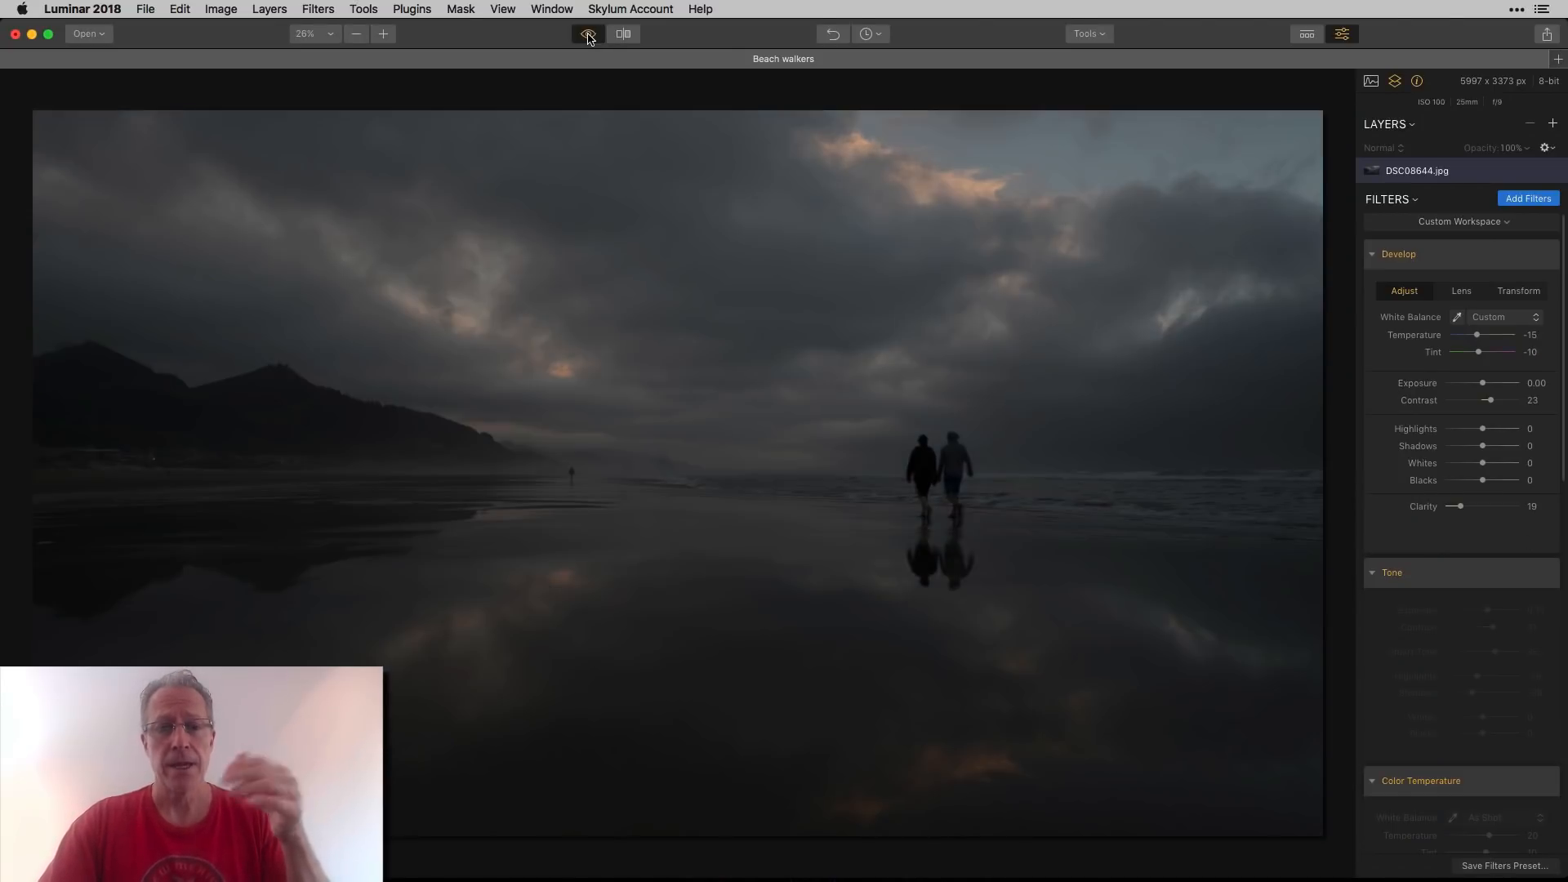
left_click(588, 35)
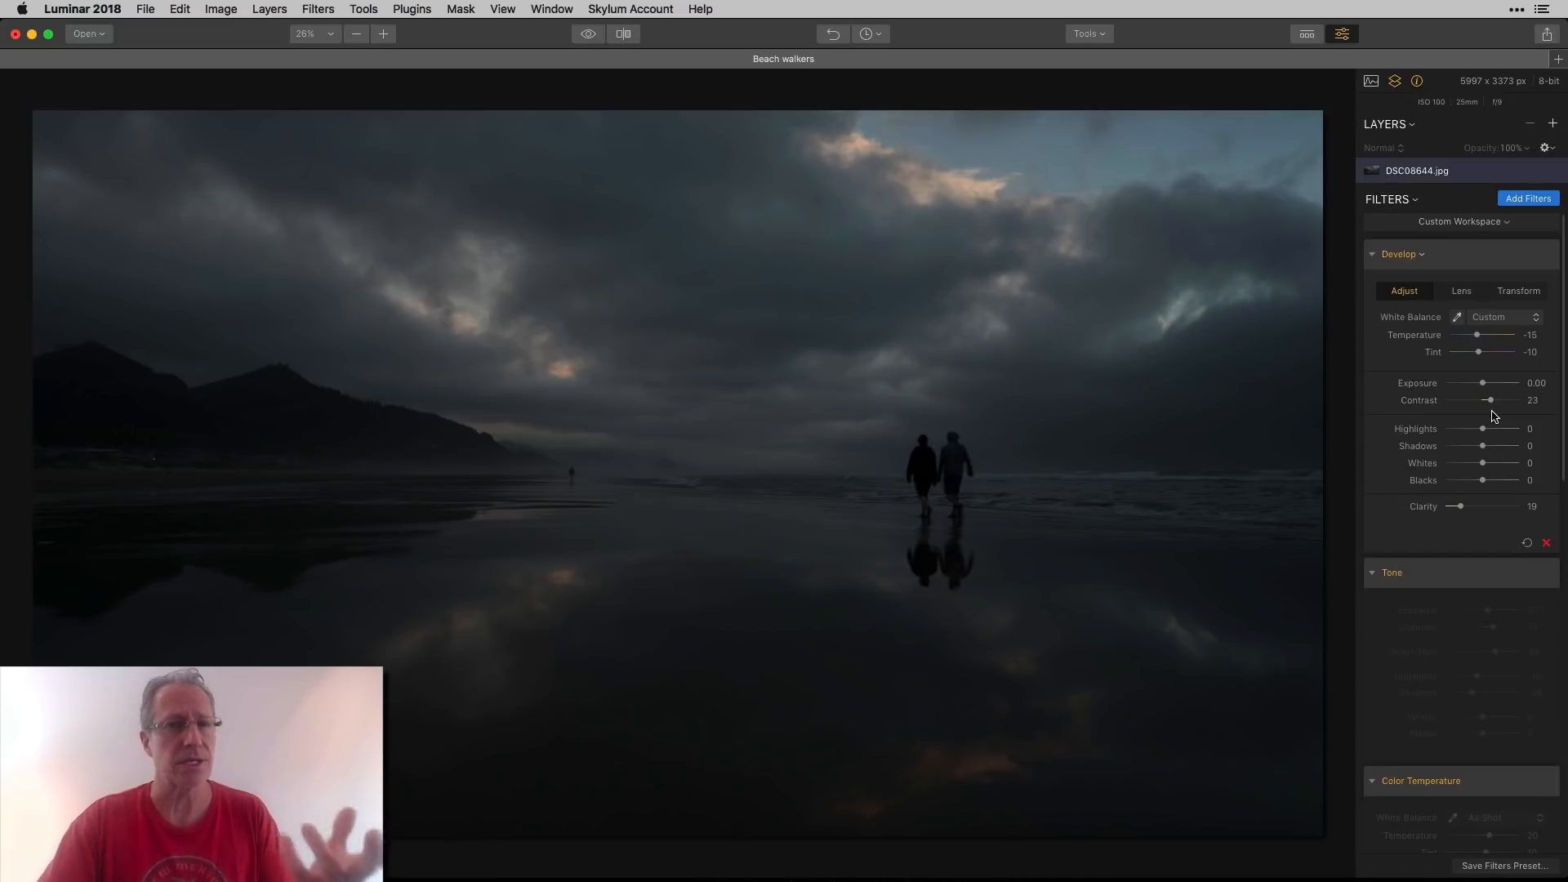
Reset the Develop filter's Tint to 0 for comparison and set it back to -10.
double_click(1435, 355)
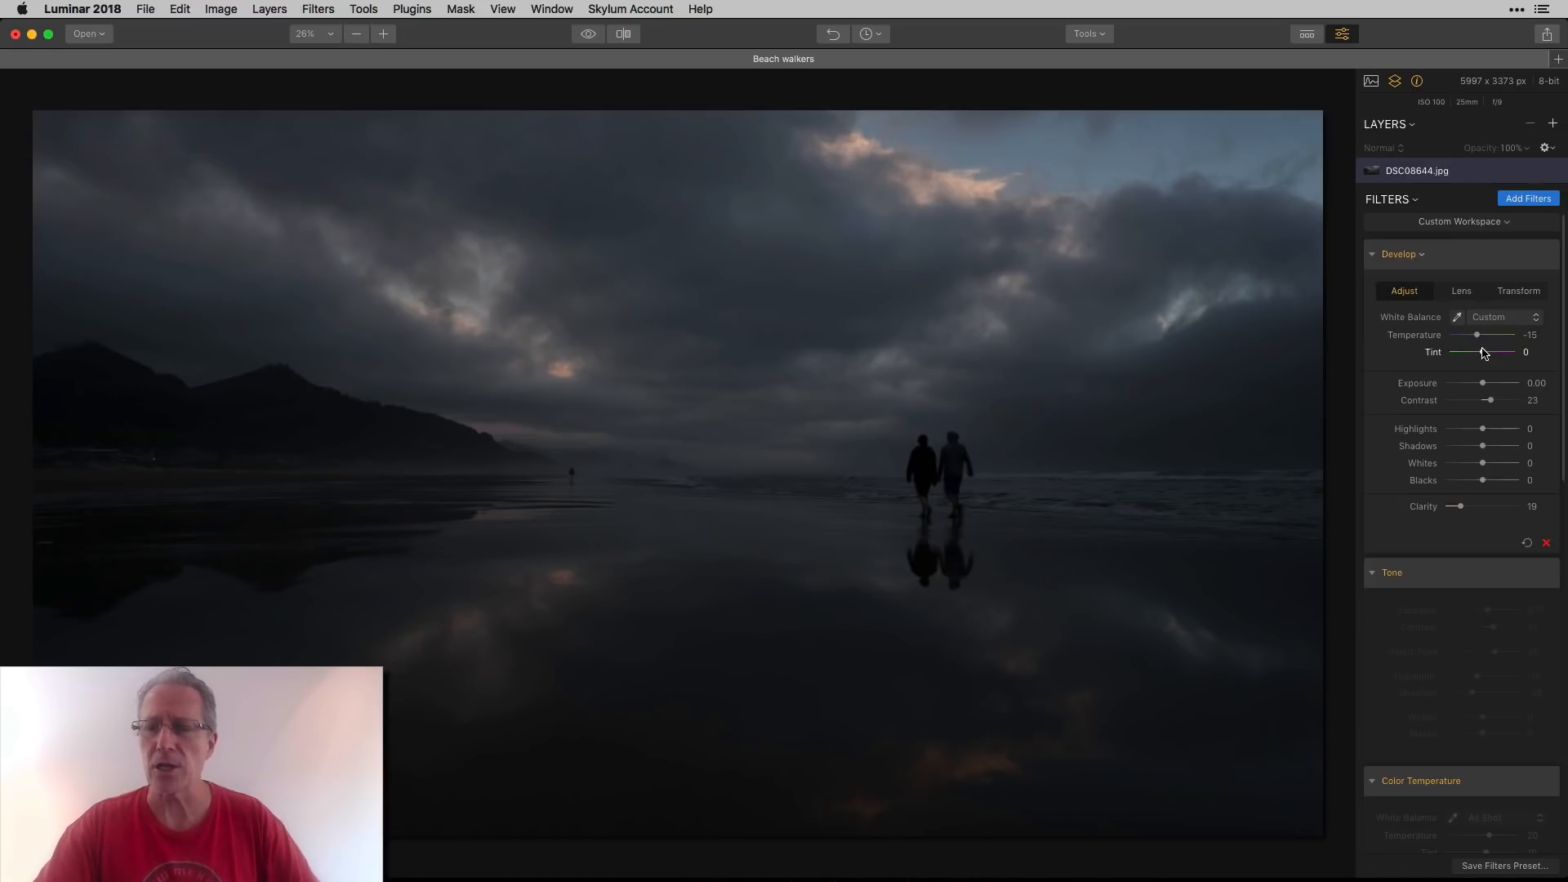
left_click_drag(1484, 353, 1480, 353)
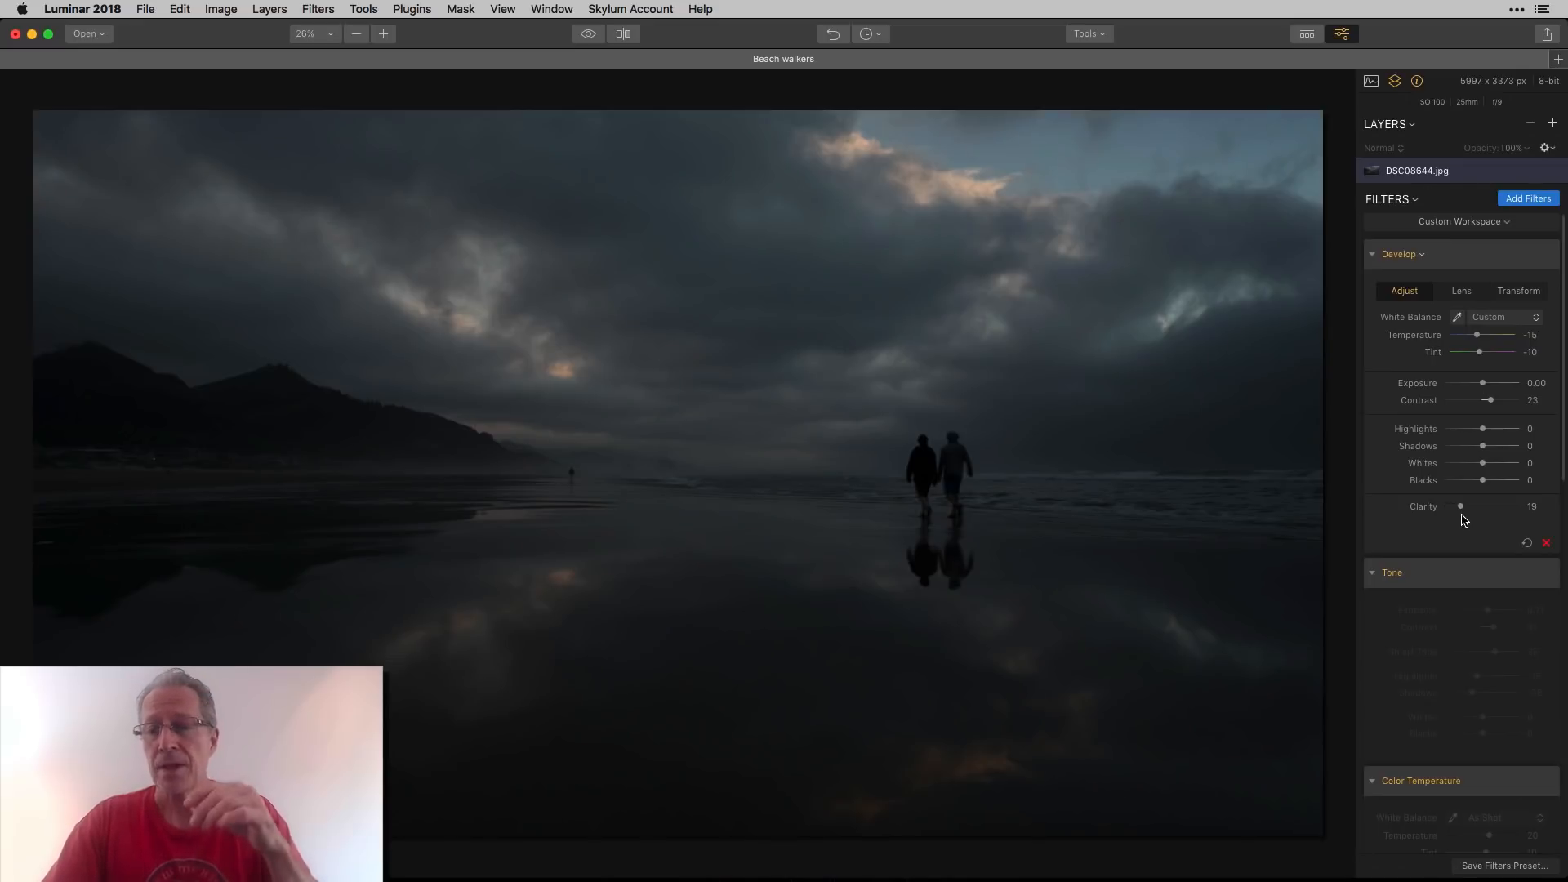
Turn on the Tone filter and compare the photo with its original and with the Tone effect hidden.
scroll(1464, 519, "down", 5)
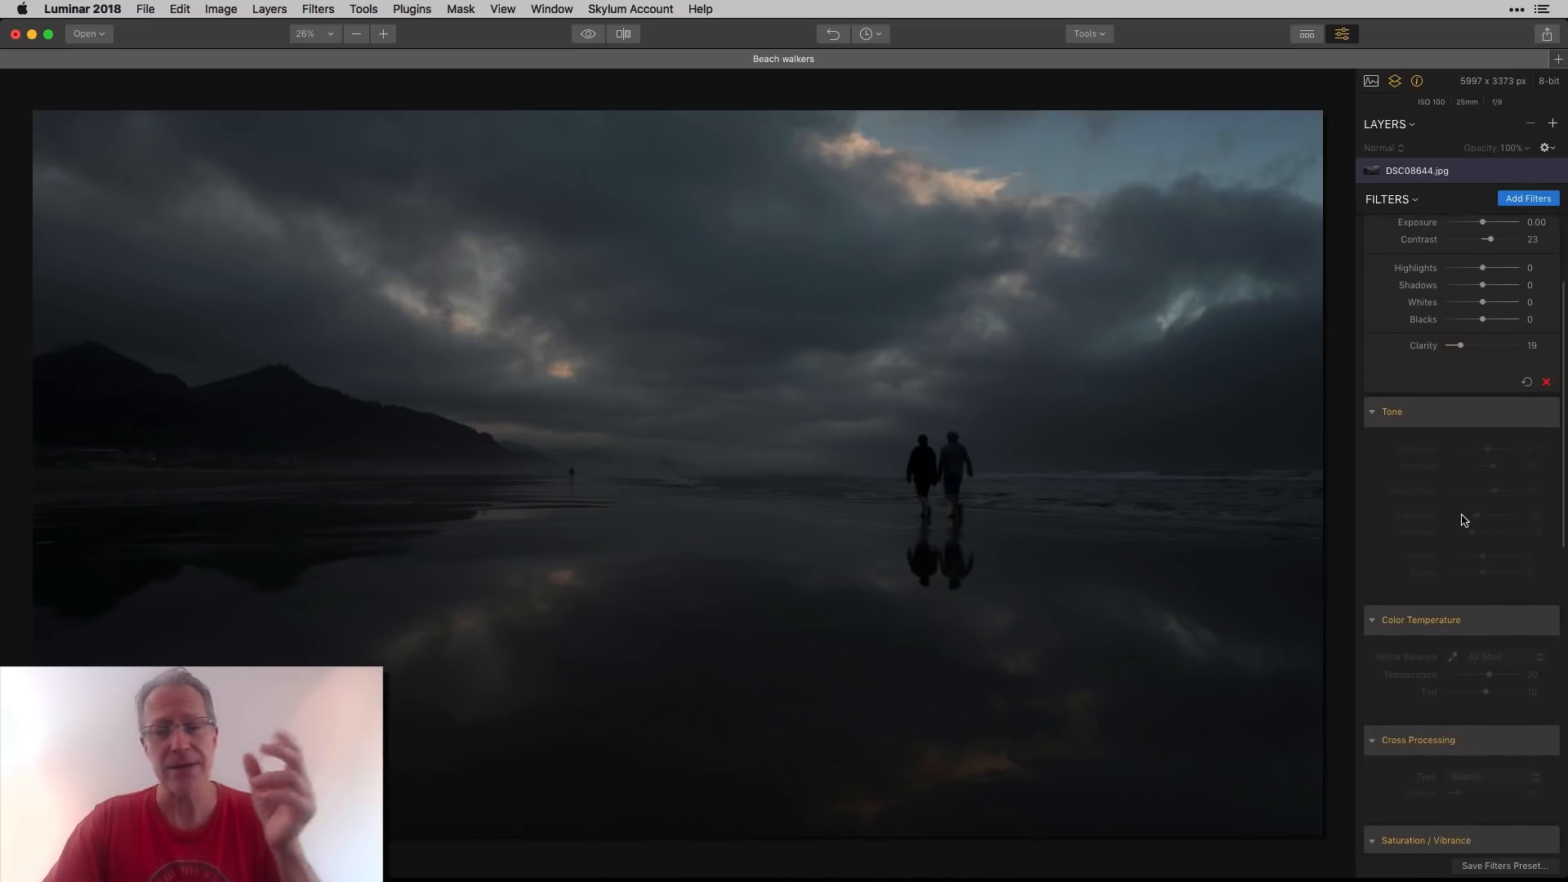
left_click(1546, 414)
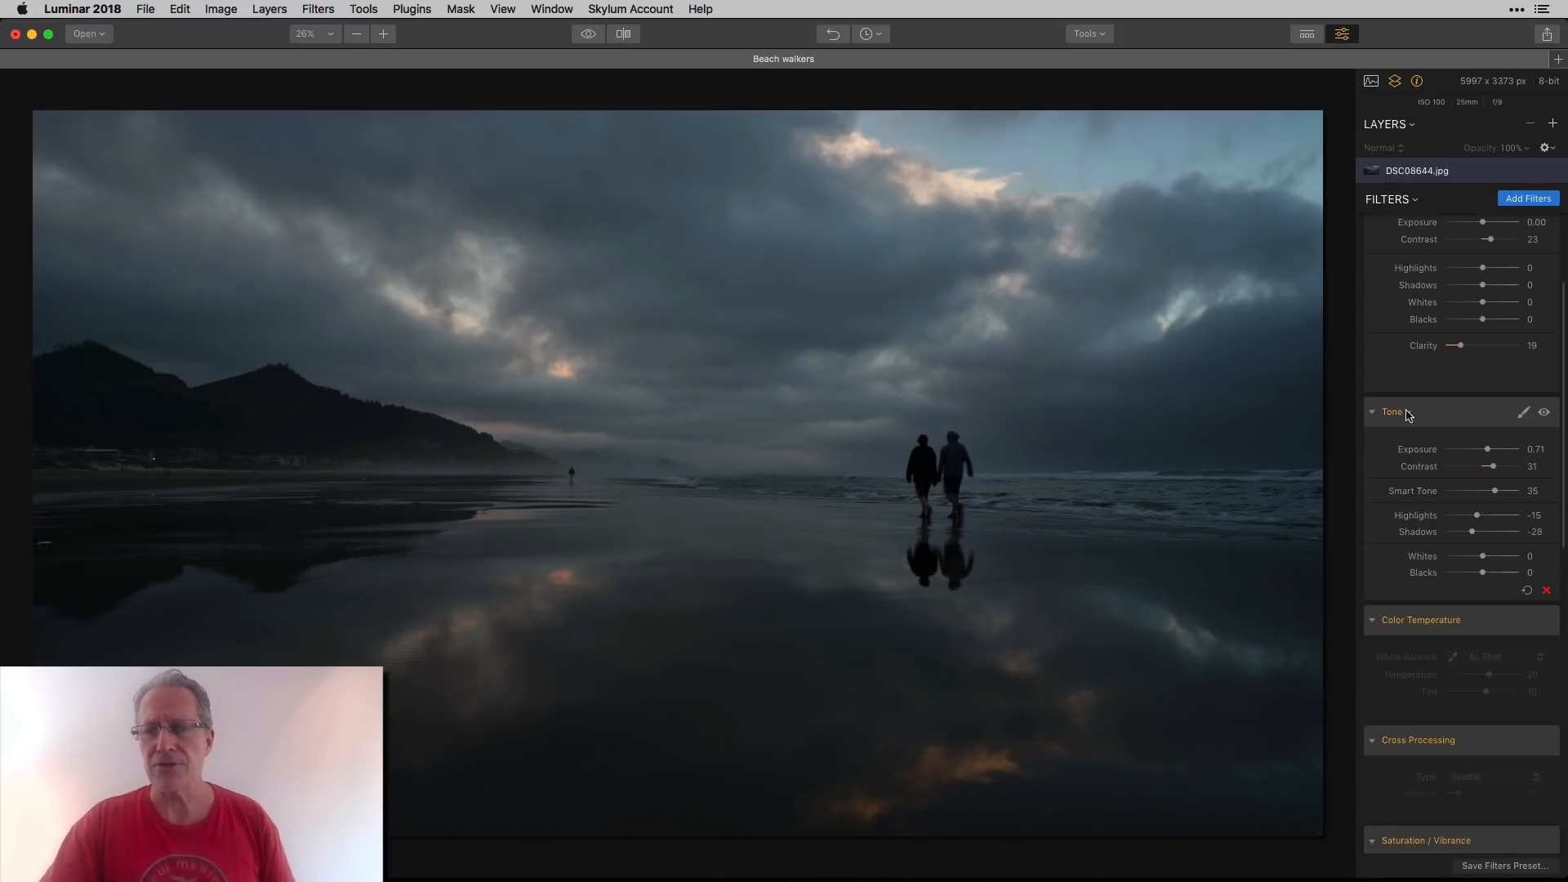
left_click(594, 39)
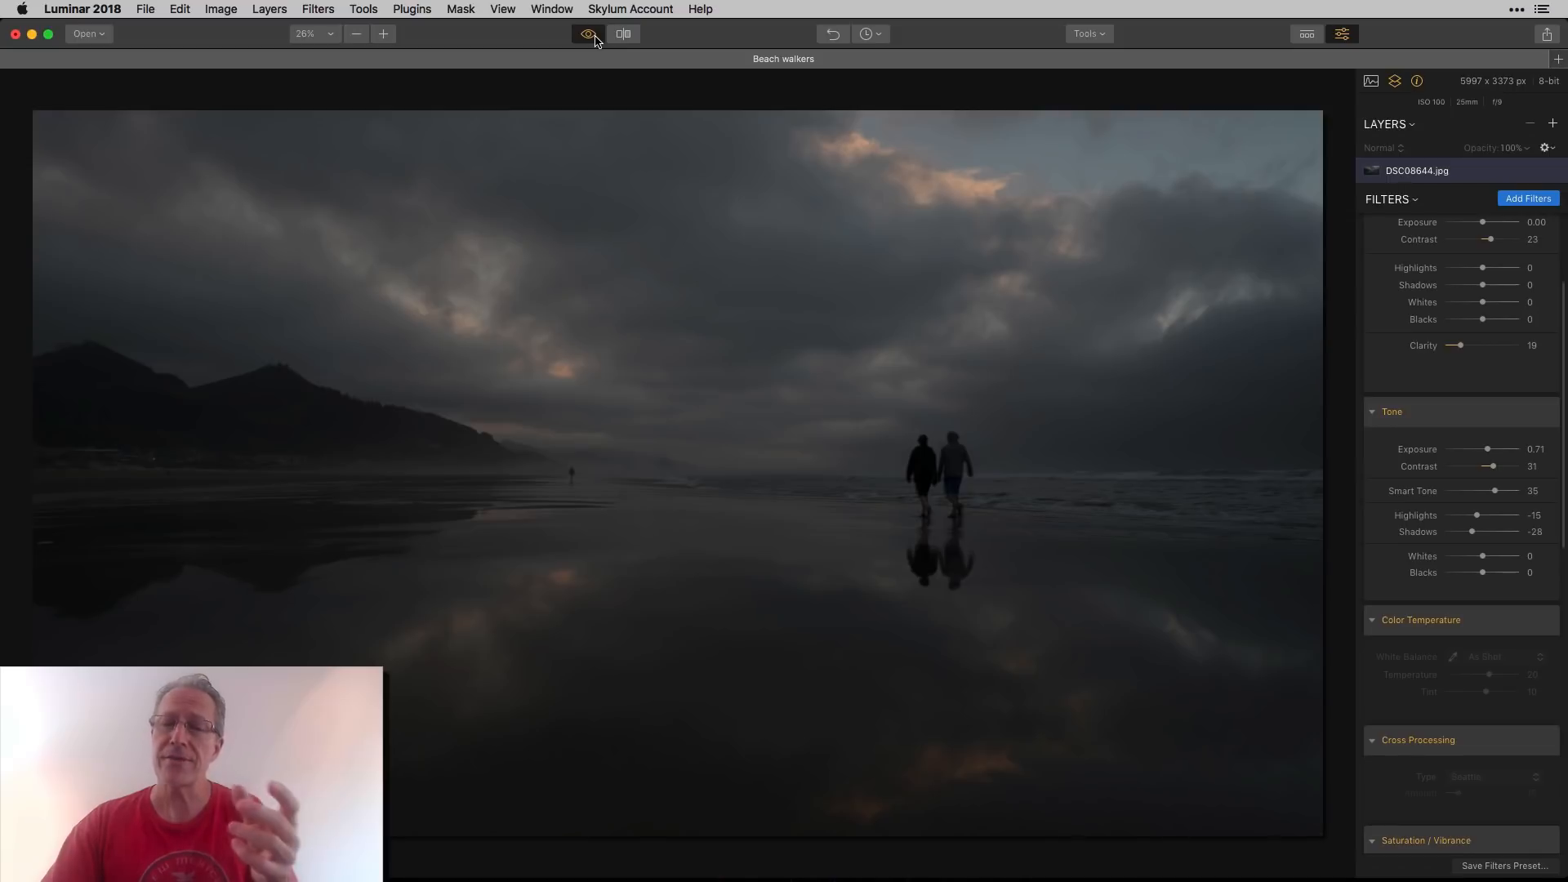
left_click(594, 37)
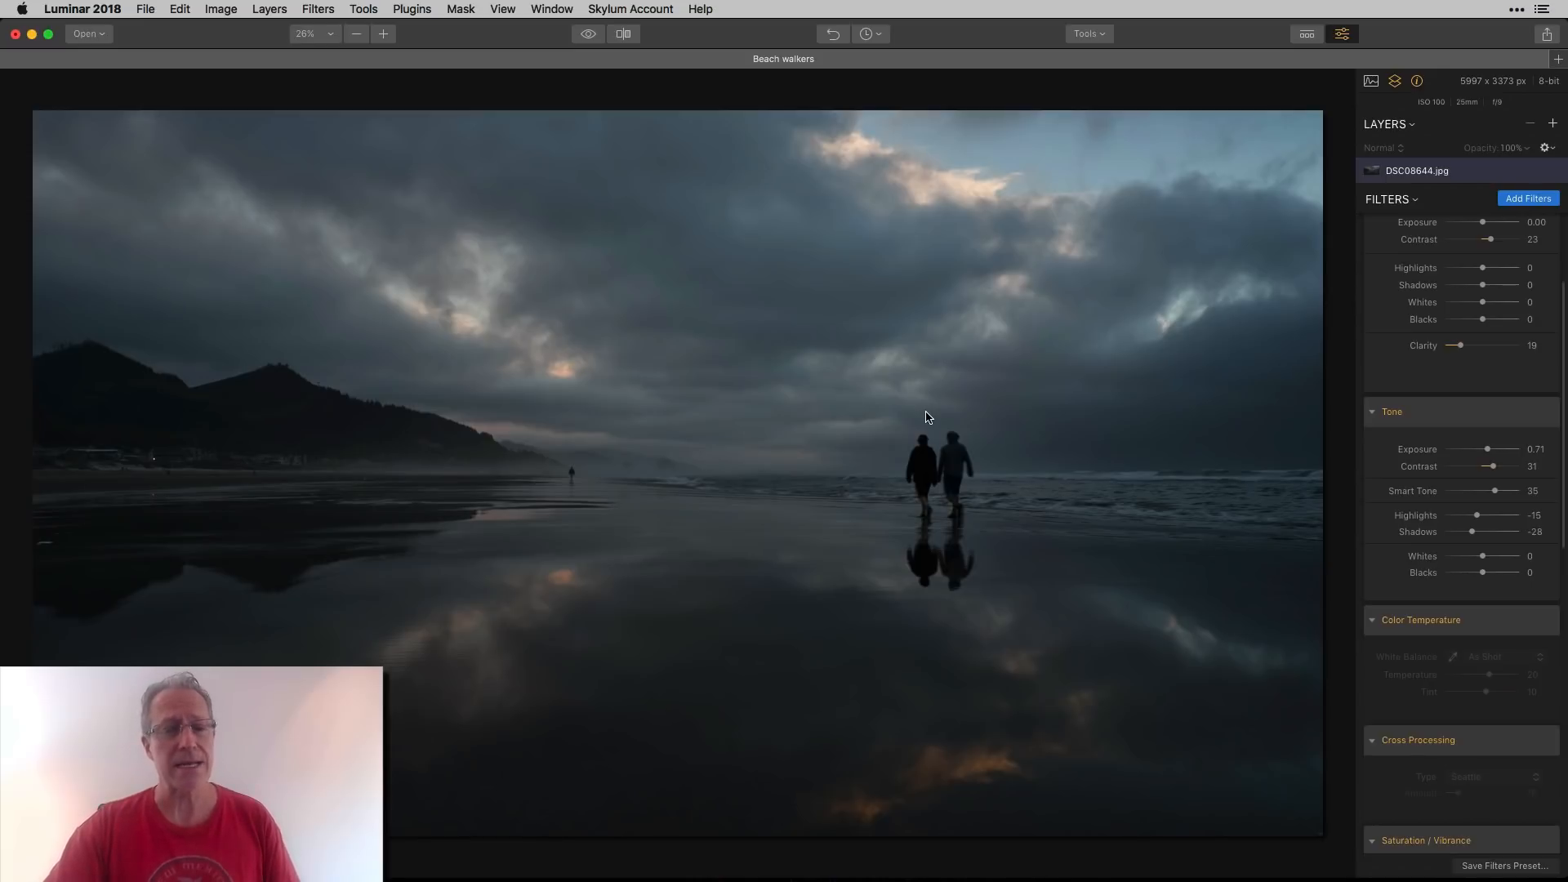
mouse_move(1512, 422)
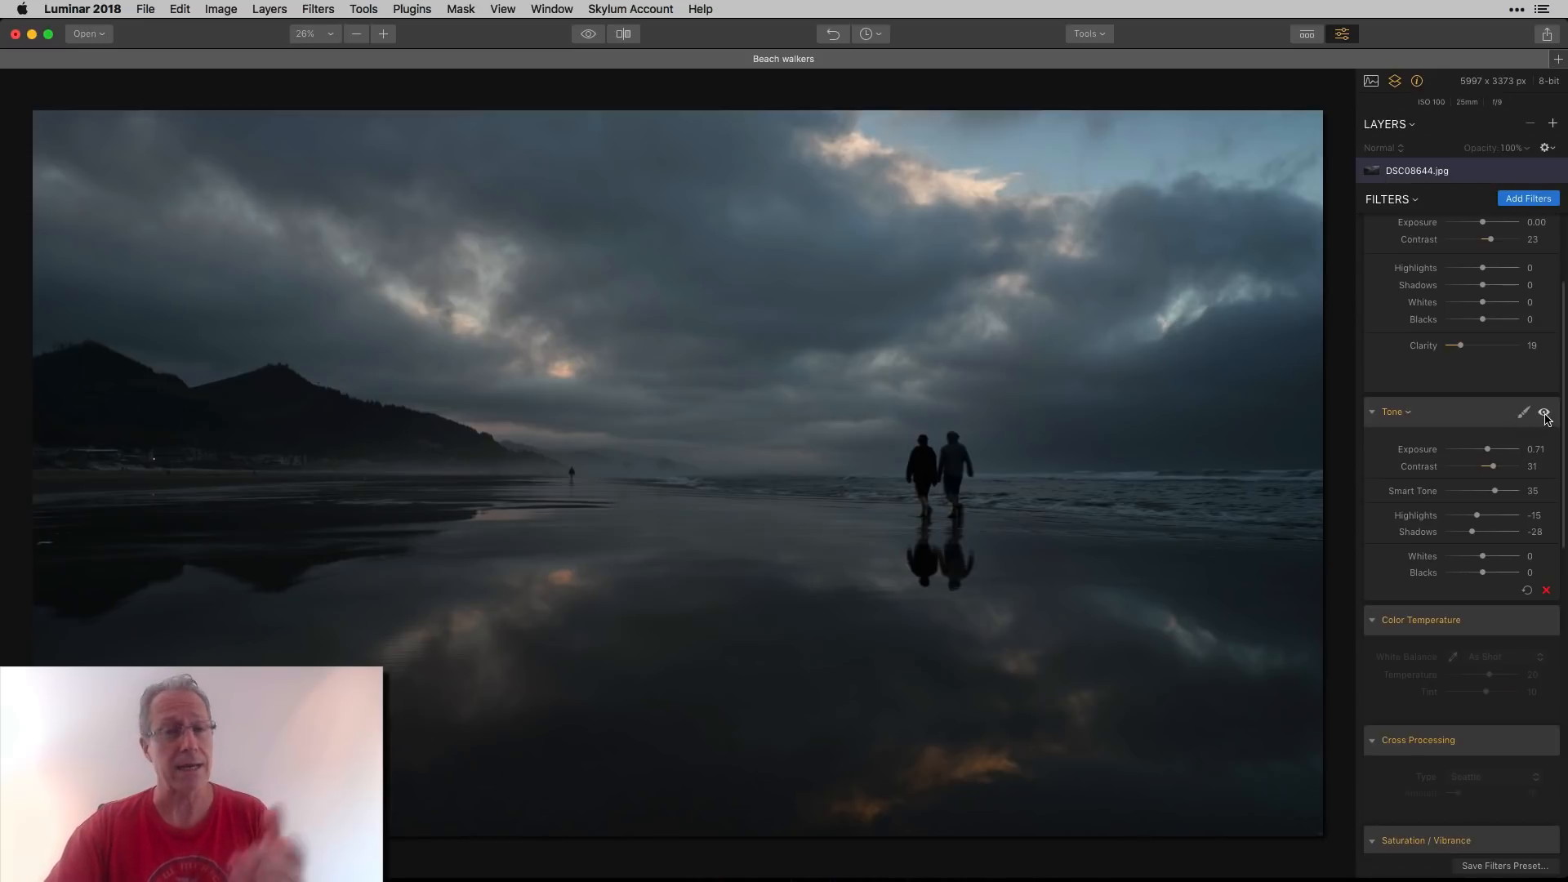
left_click(1545, 414)
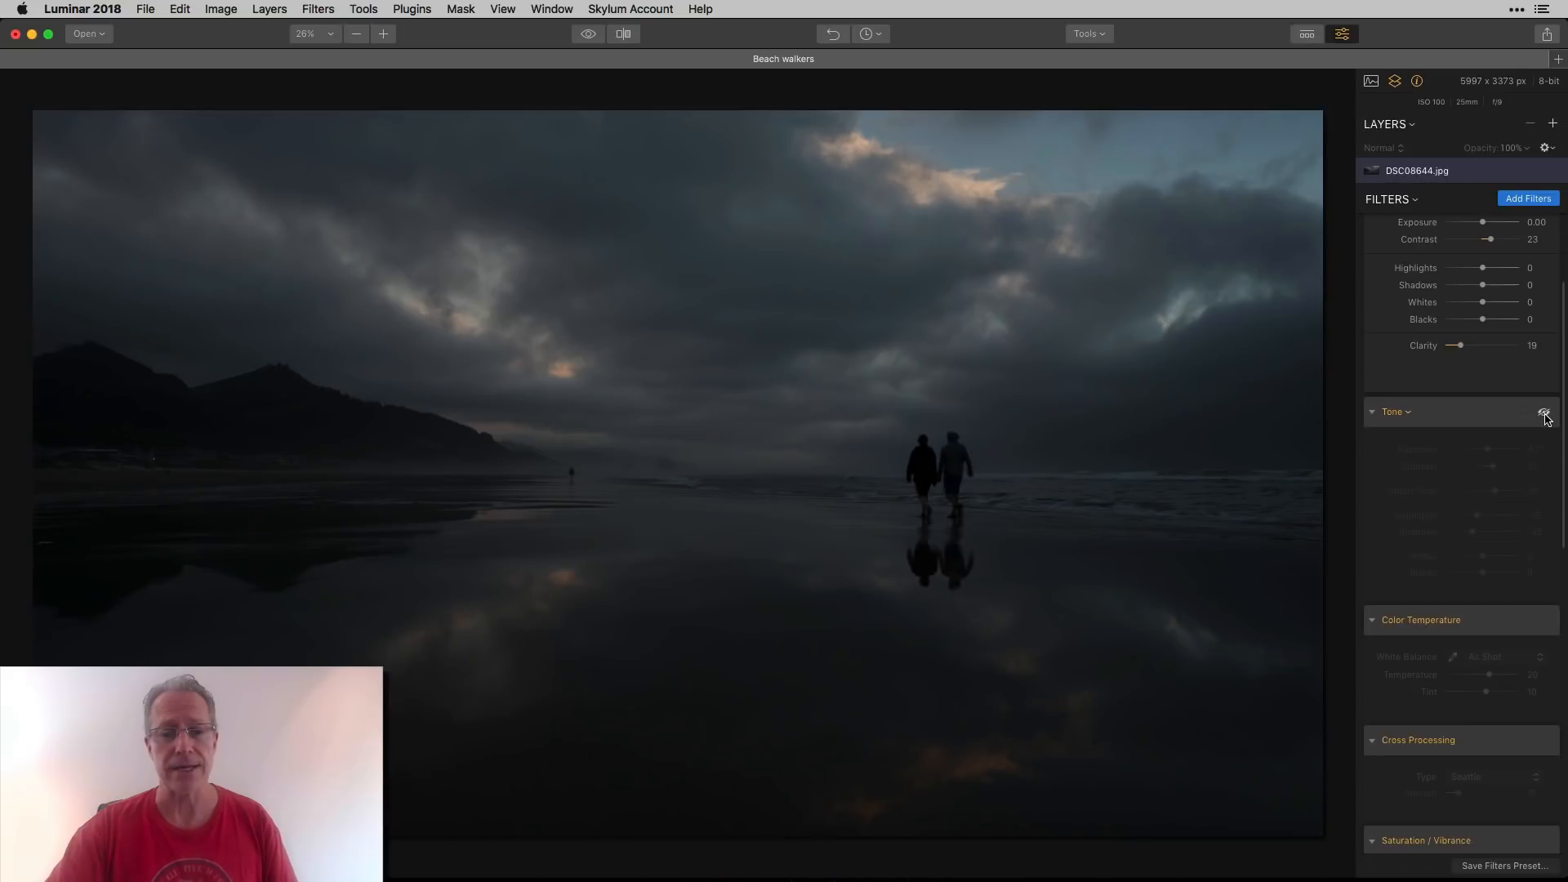
left_click(1545, 414)
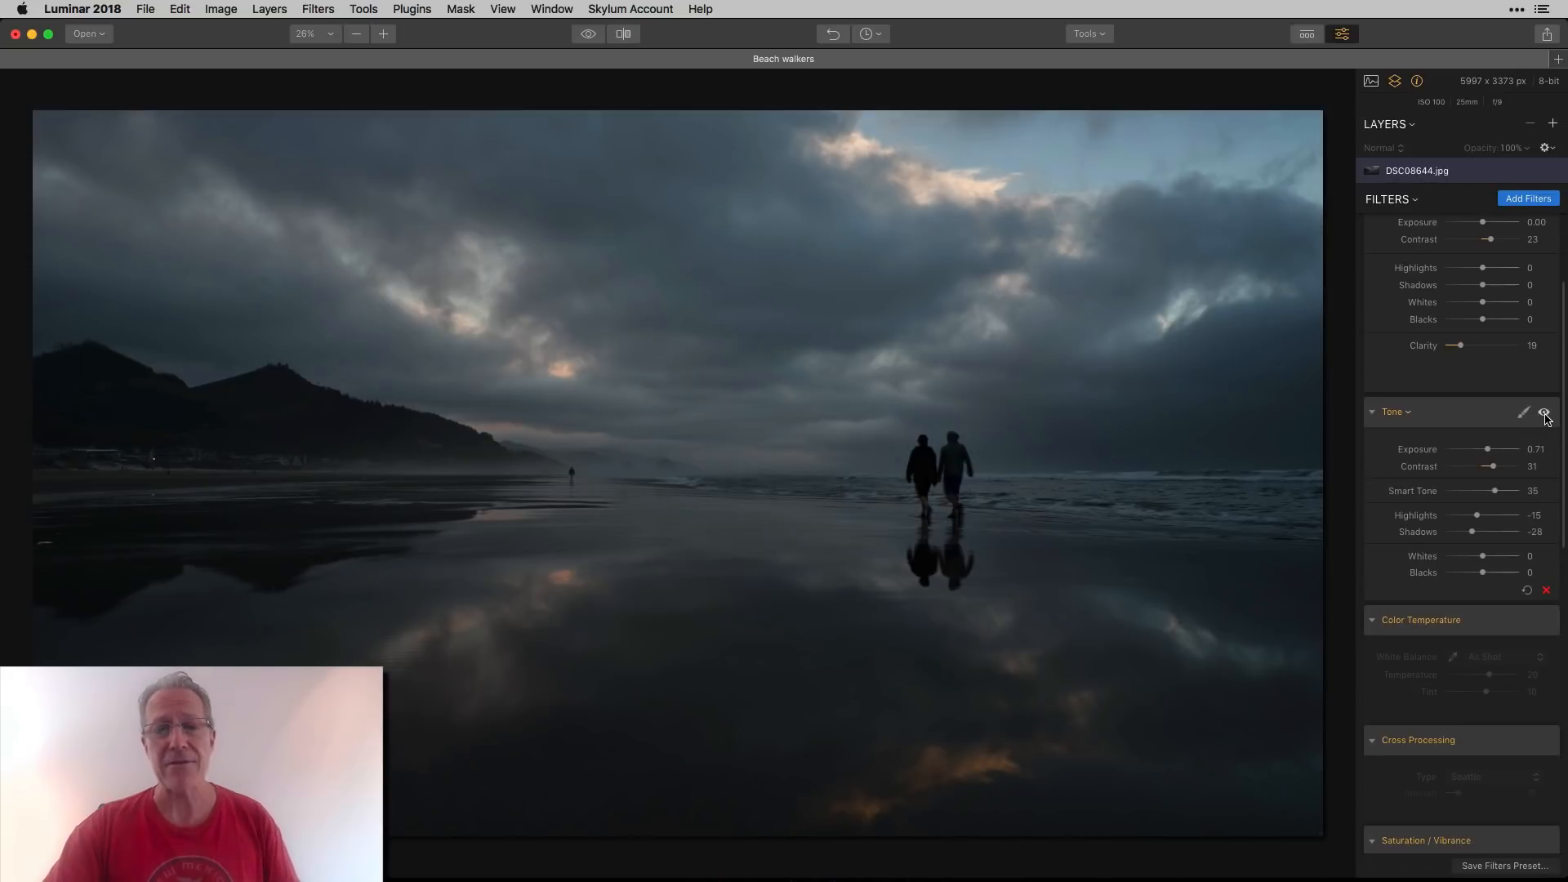
Open the photo in the Crop tool to inspect its 16:9 framing, and close the tool without changing the crop.
left_click(1092, 38)
left_click(1090, 60)
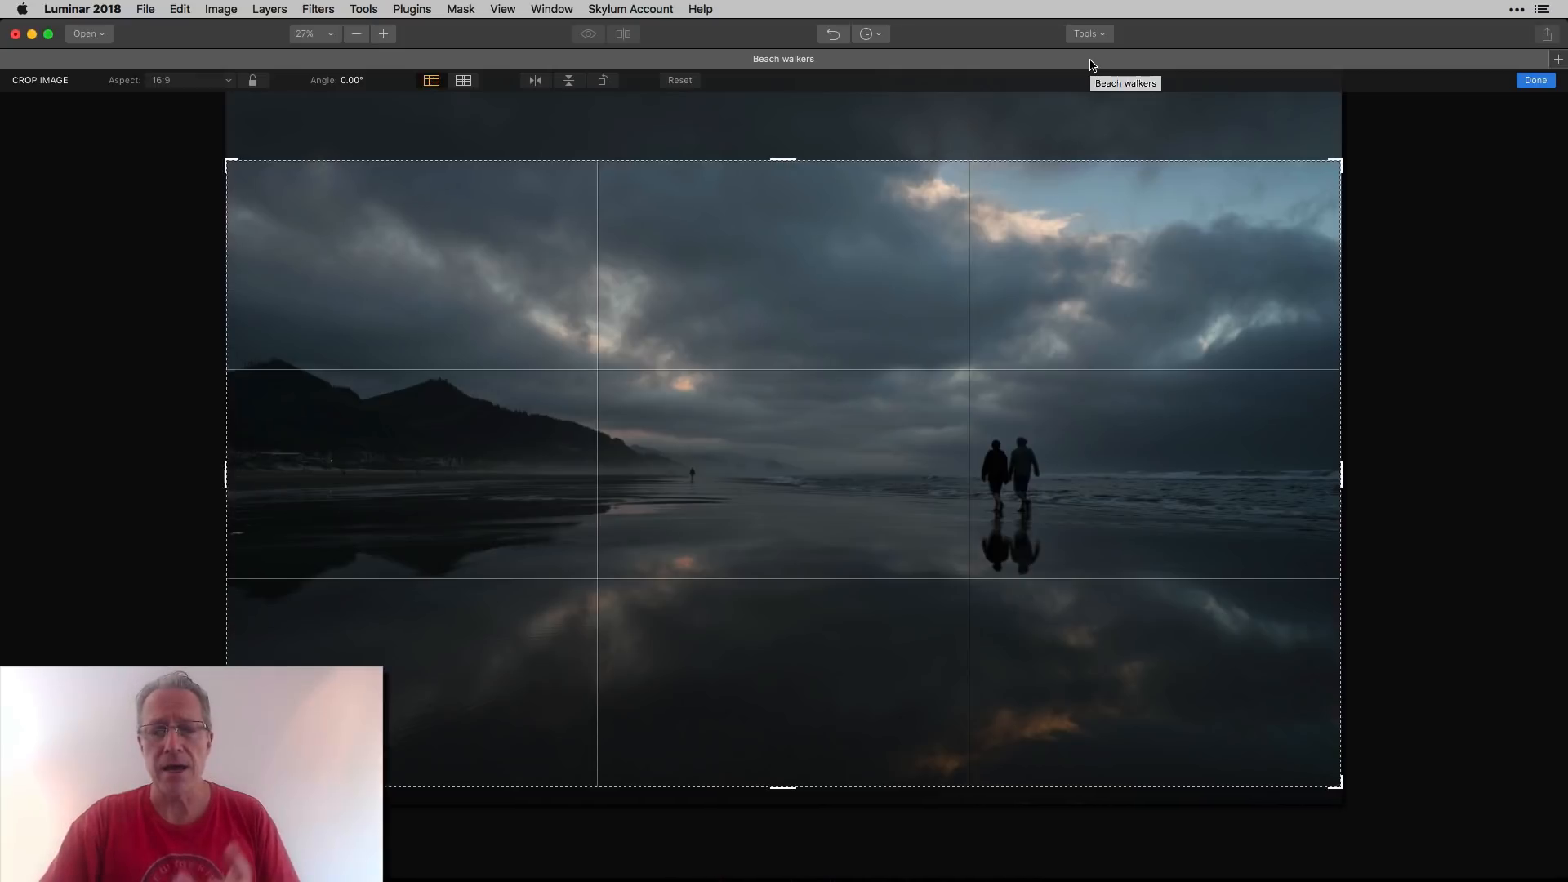
left_click(1535, 80)
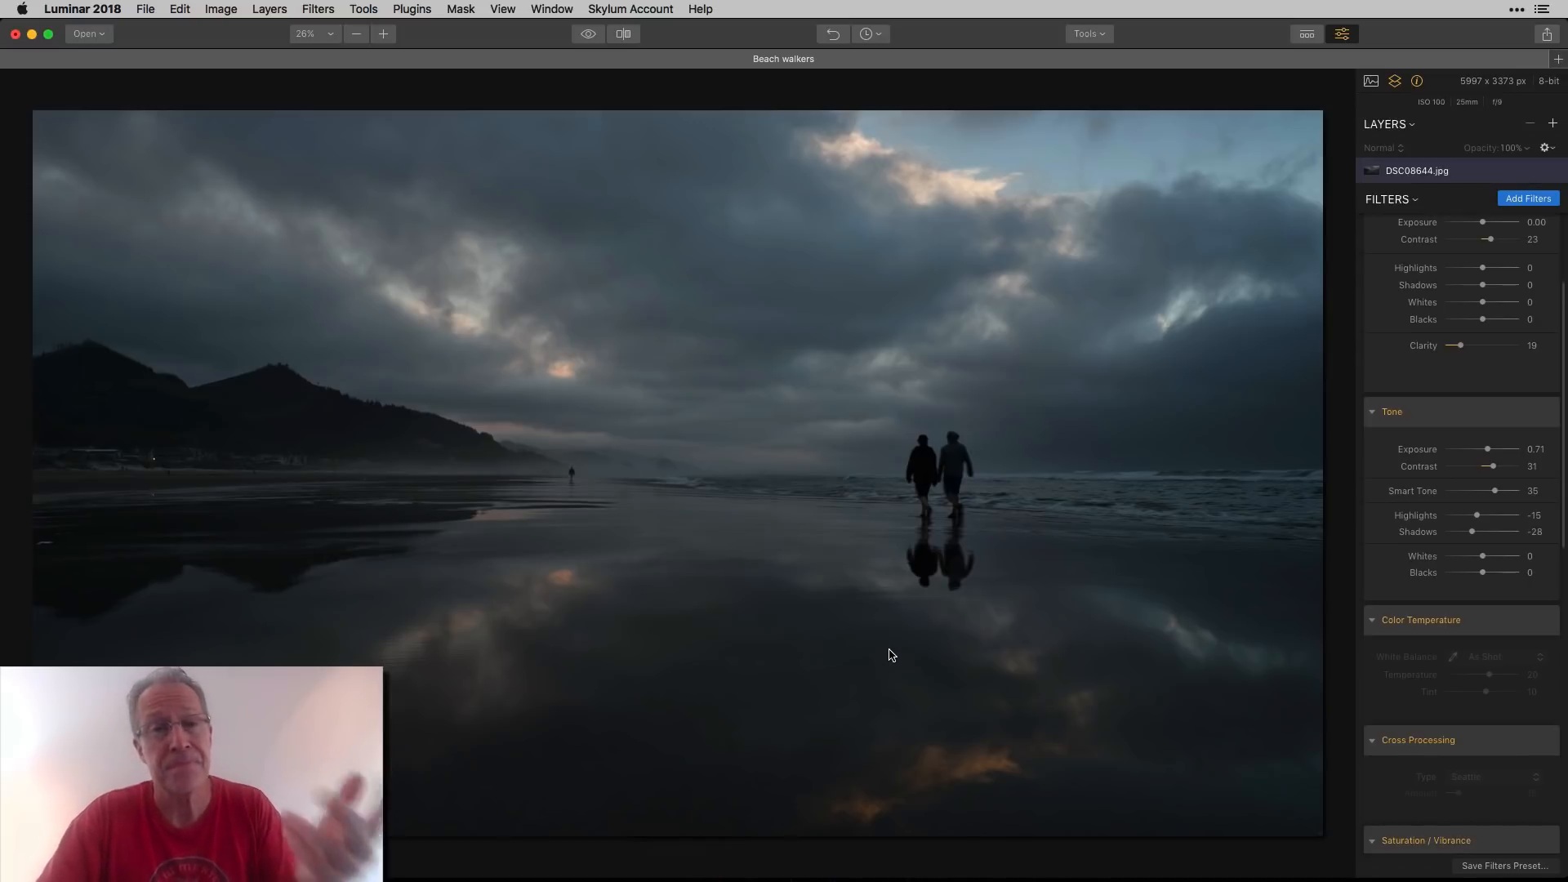
Turn on the Color Temperature filter with its stored settings.
mouse_move(1423, 589)
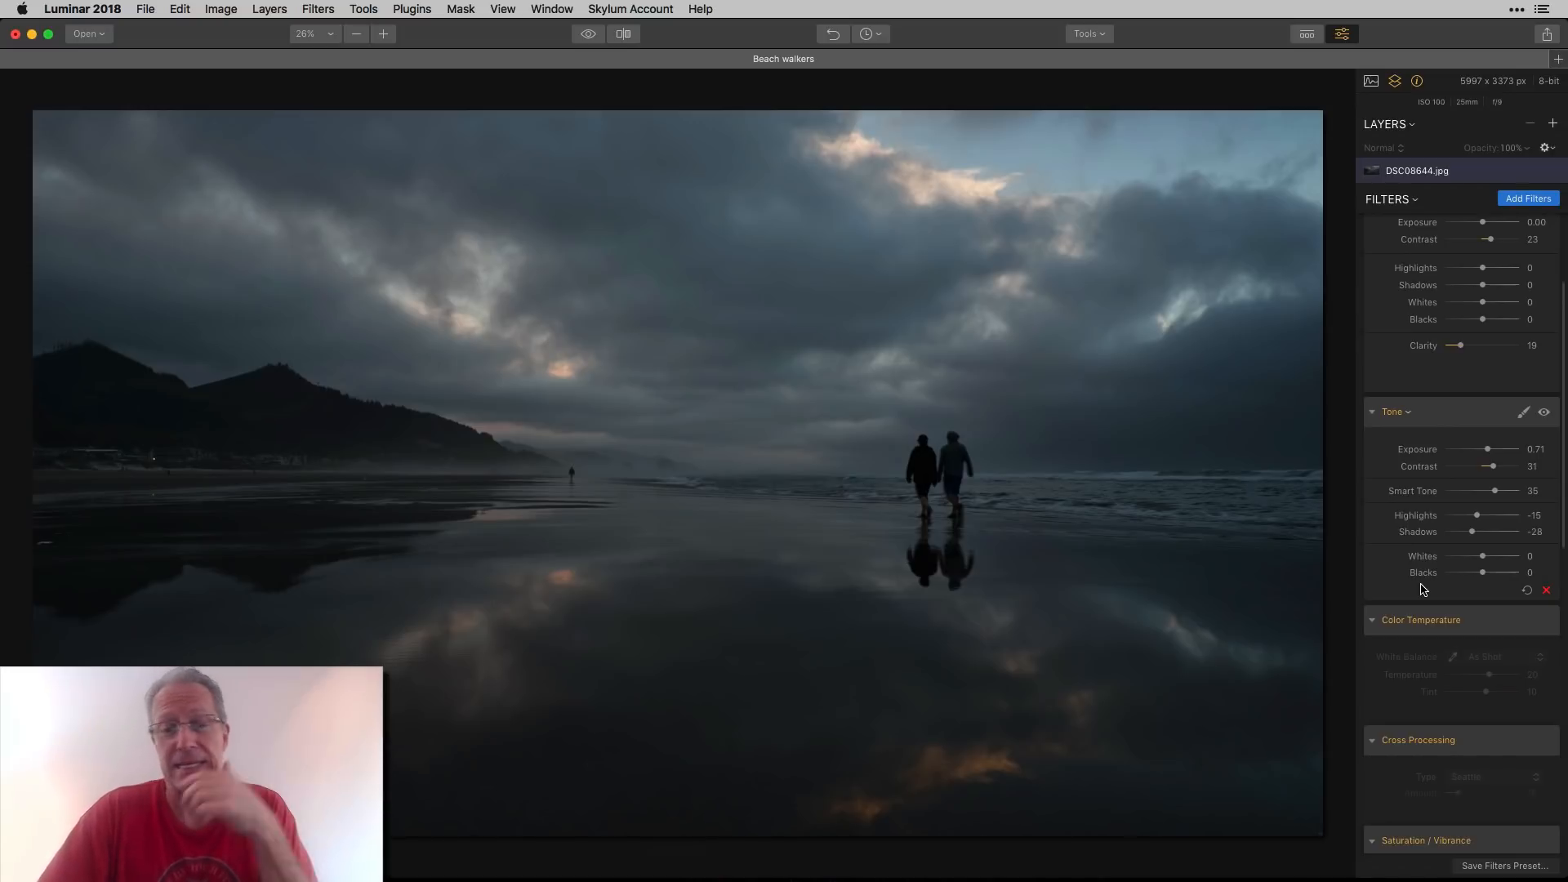
scroll(1423, 589, "down", 4)
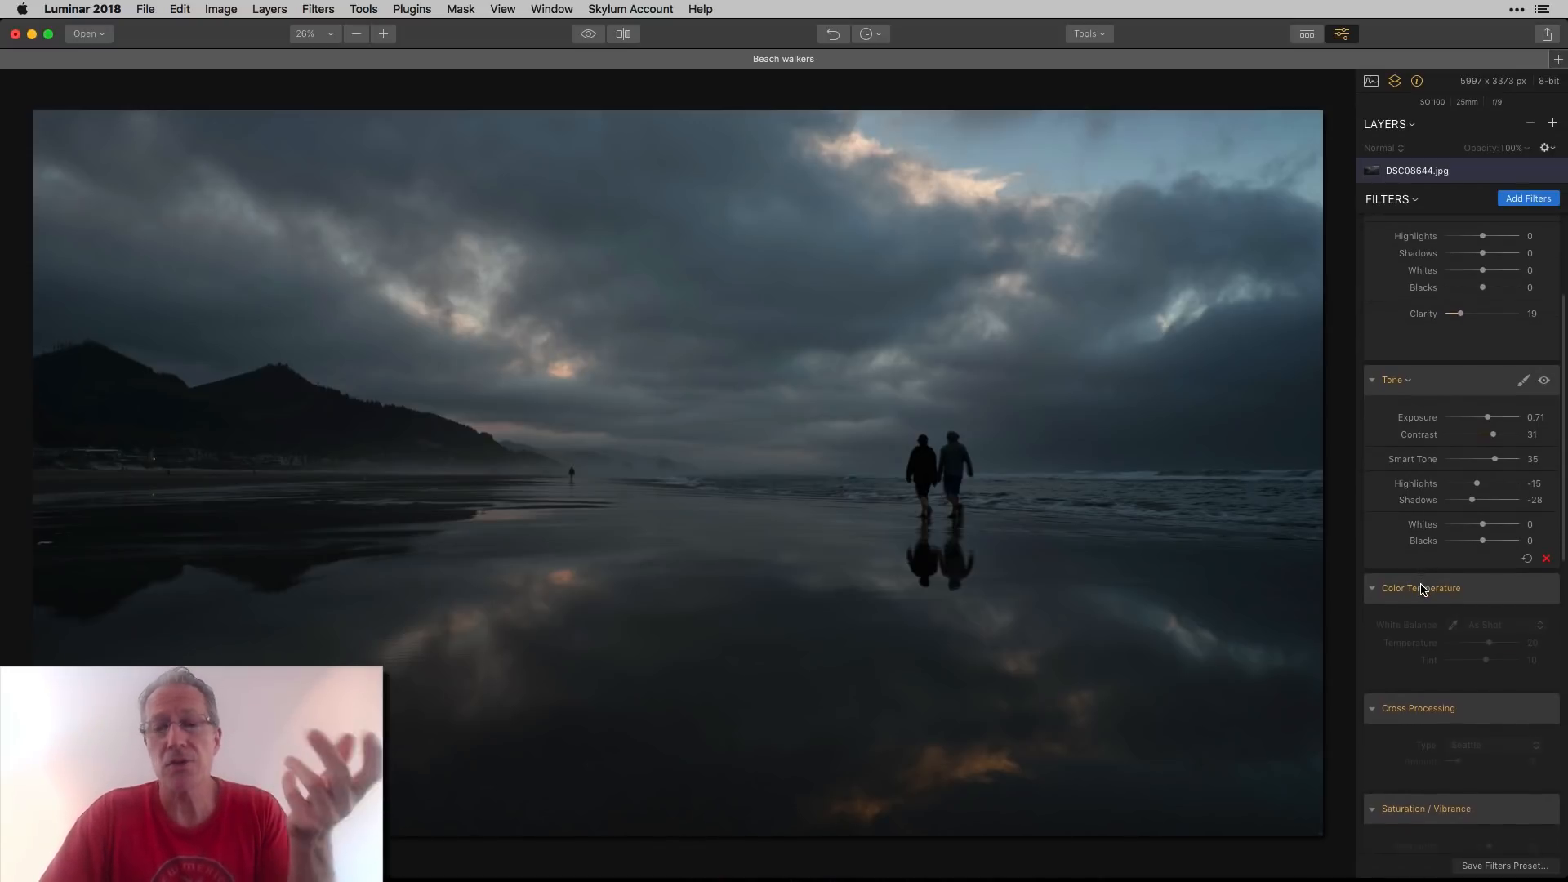
scroll(1423, 589, "down", 2)
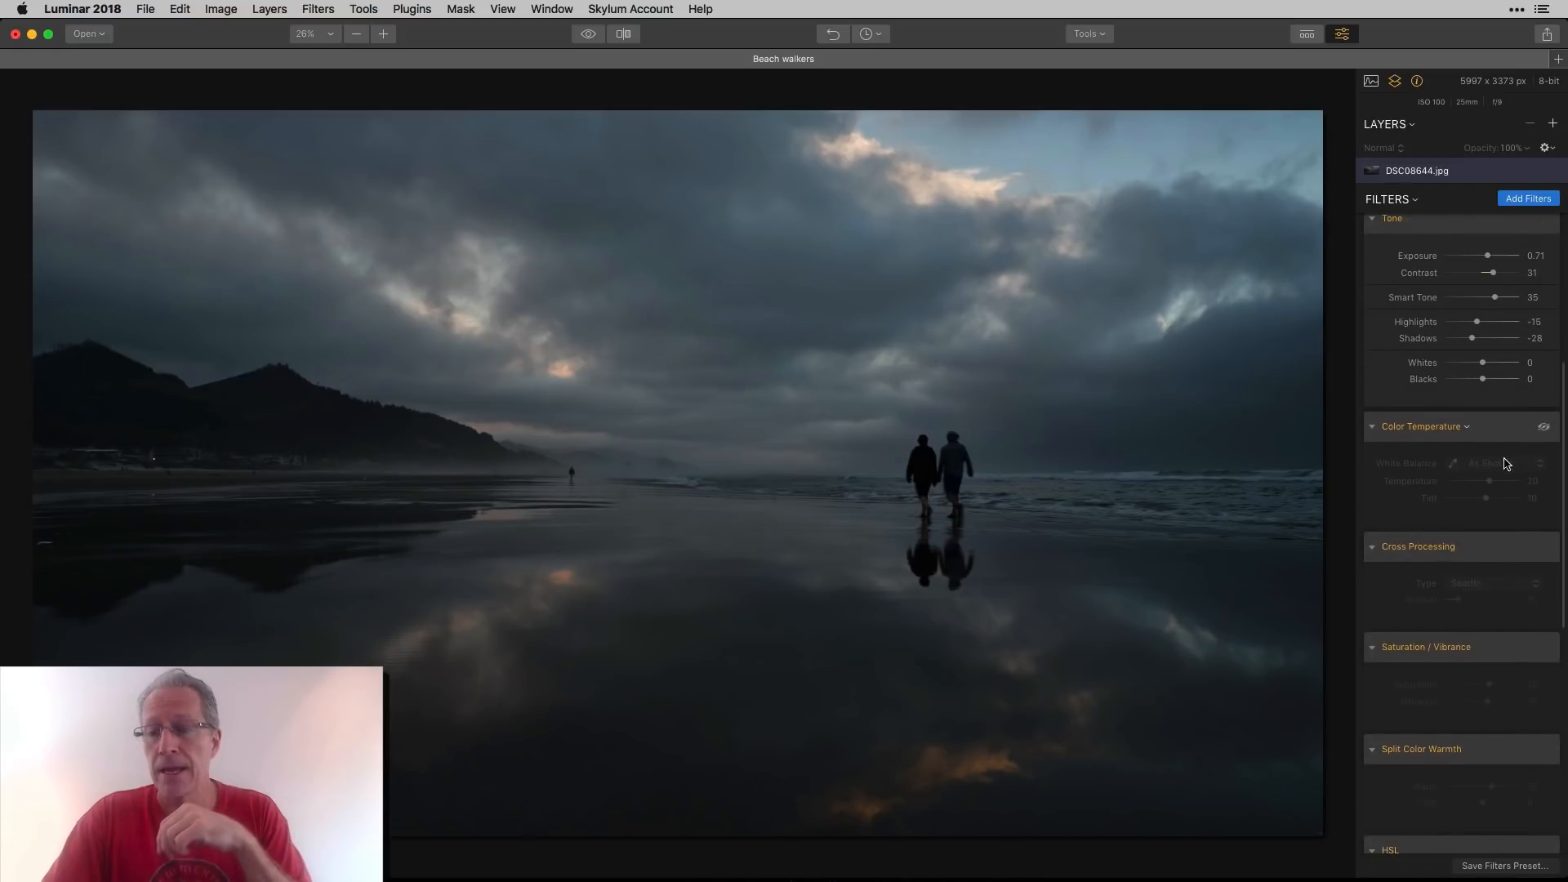
left_click(1544, 426)
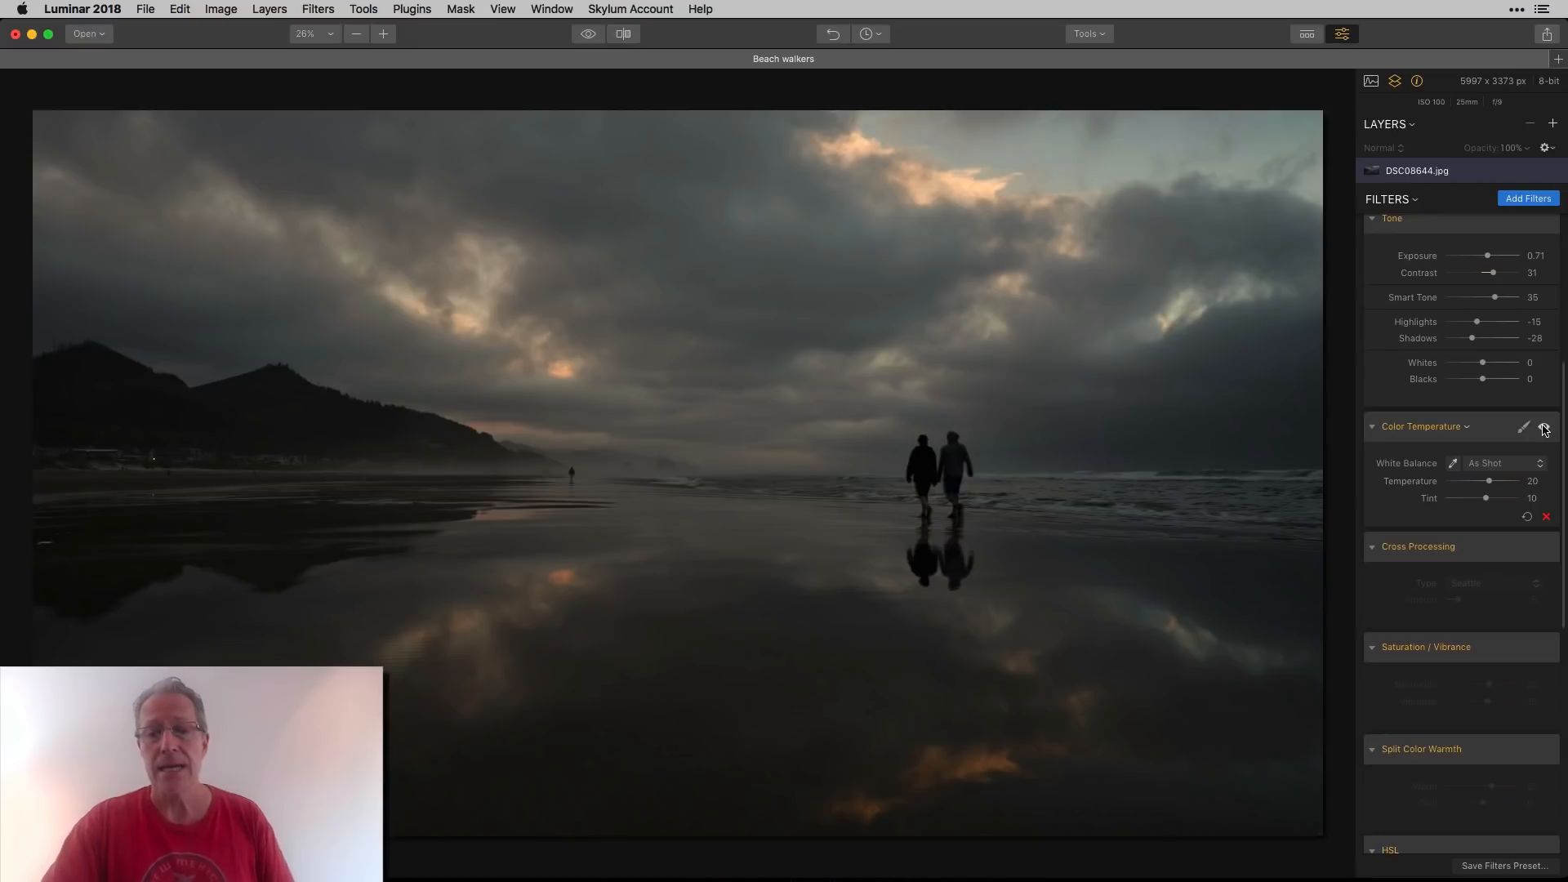
Turn on the Cross Processing filter and review its Type options, keeping Seattle.
scroll(1556, 539, "down", 1)
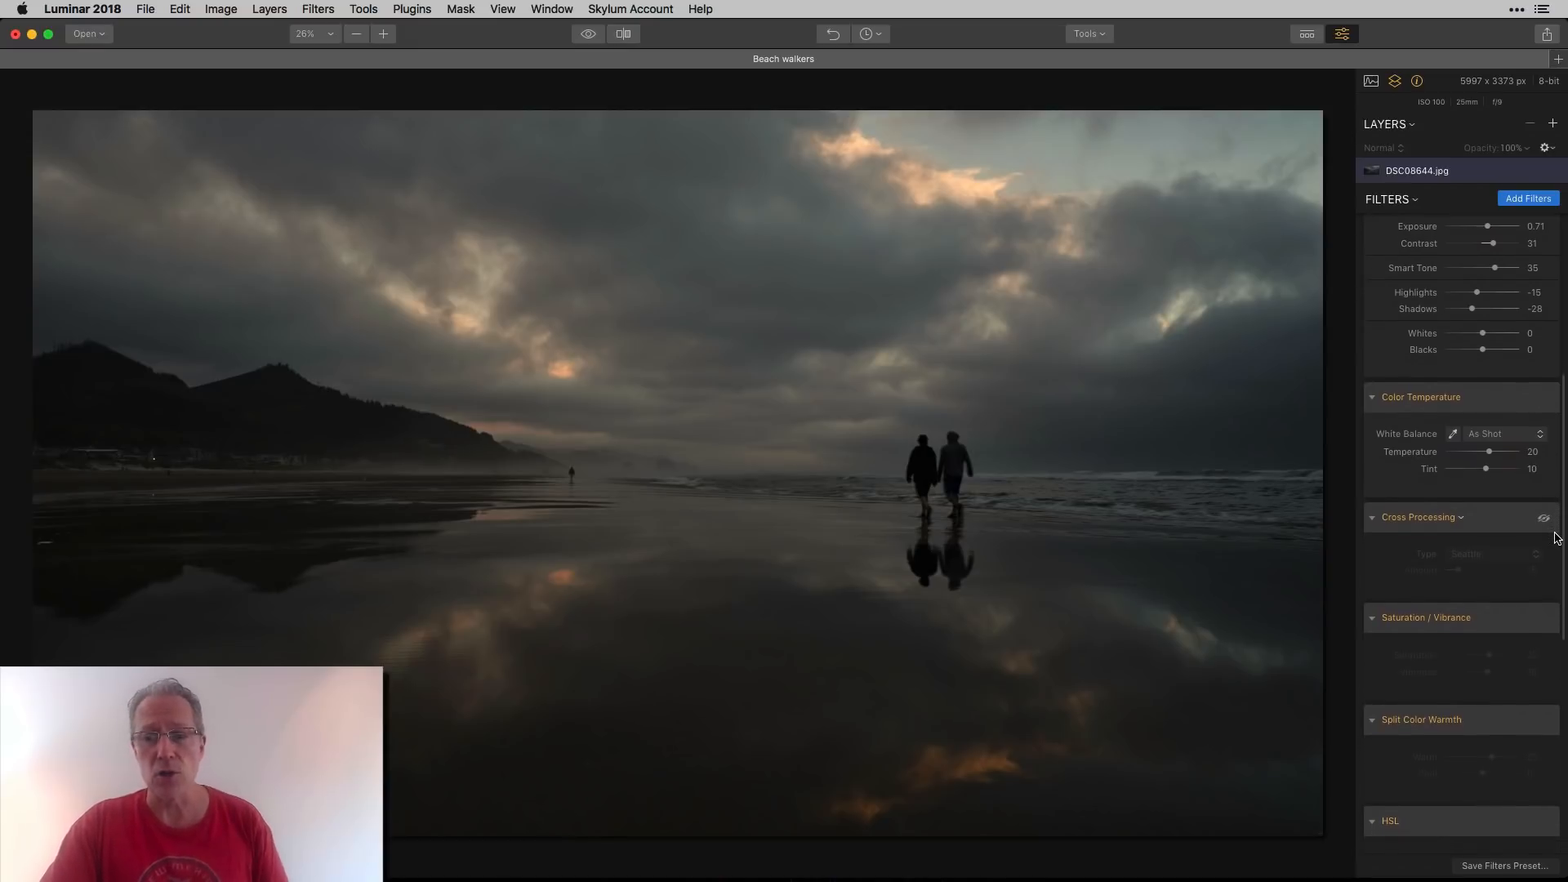
scroll(1556, 537, "down", 1)
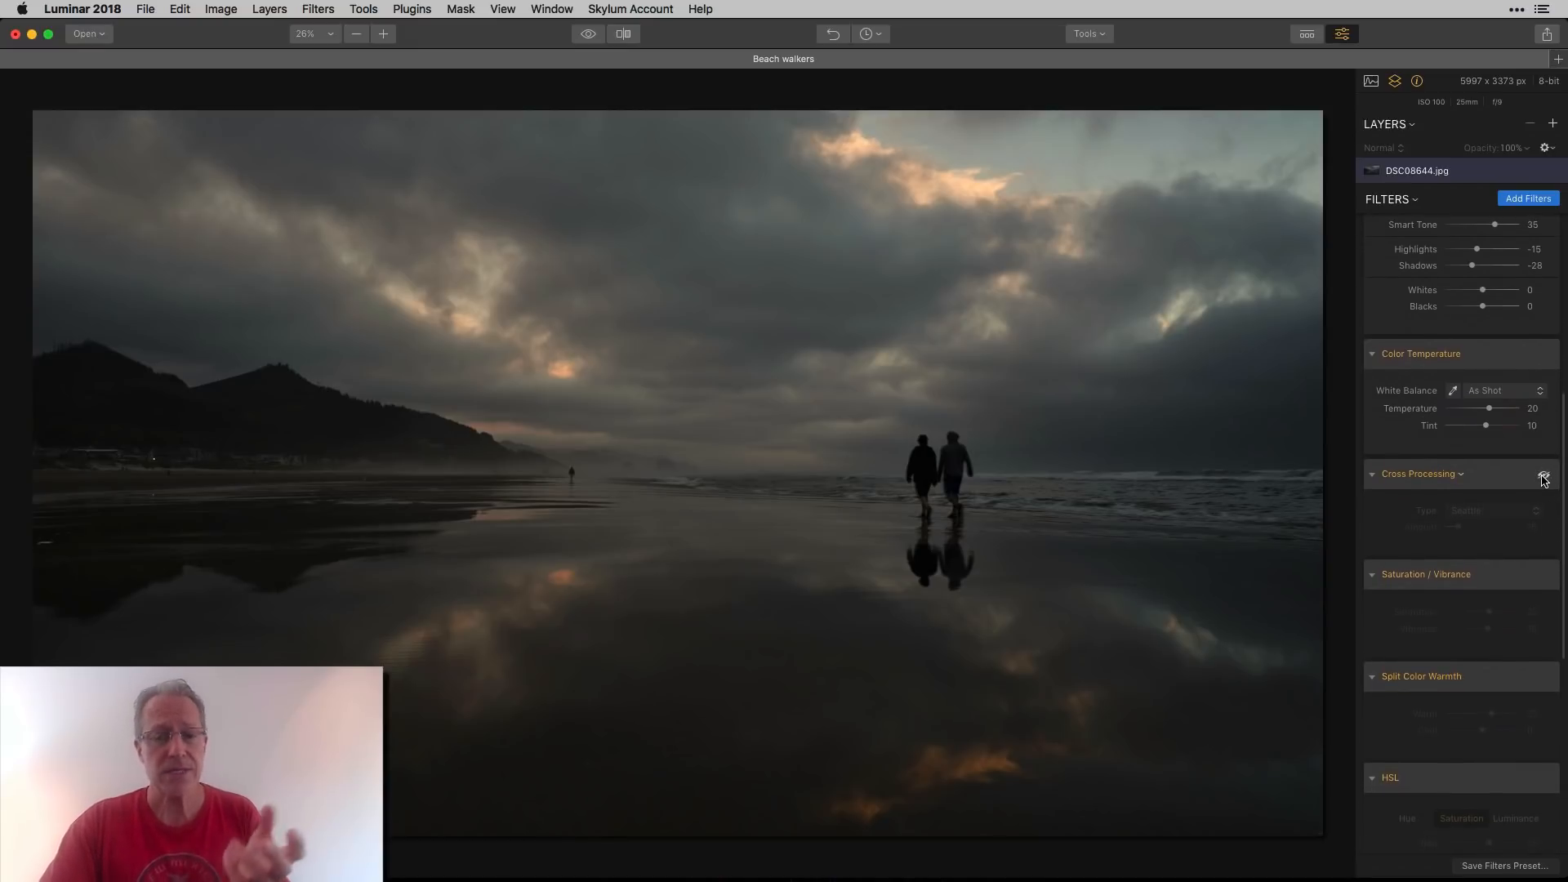
left_click(1543, 477)
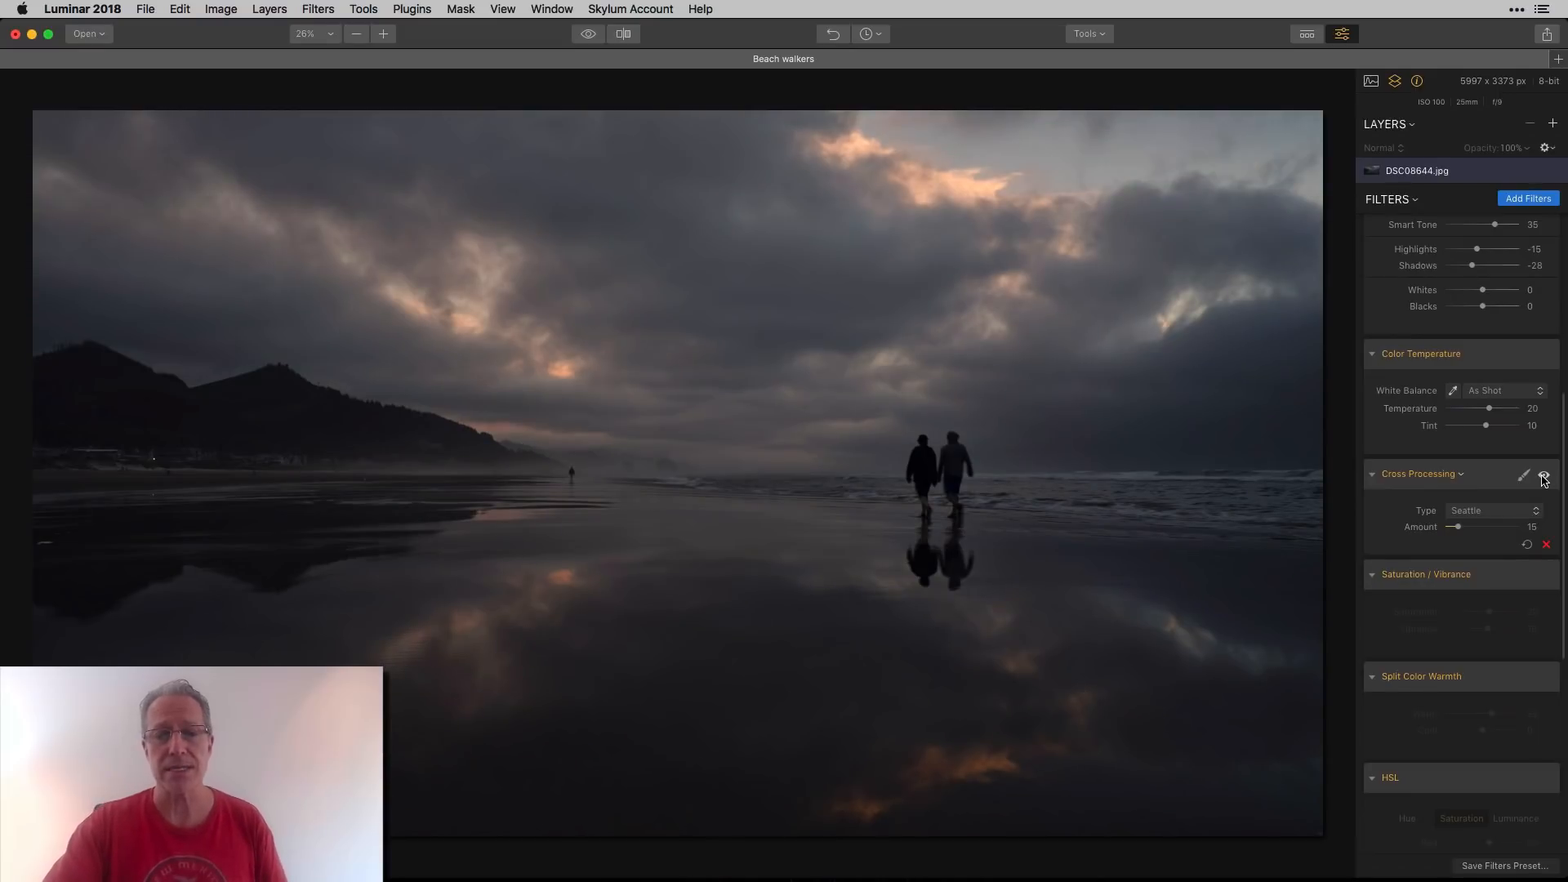
left_click(1501, 510)
left_click(1503, 513)
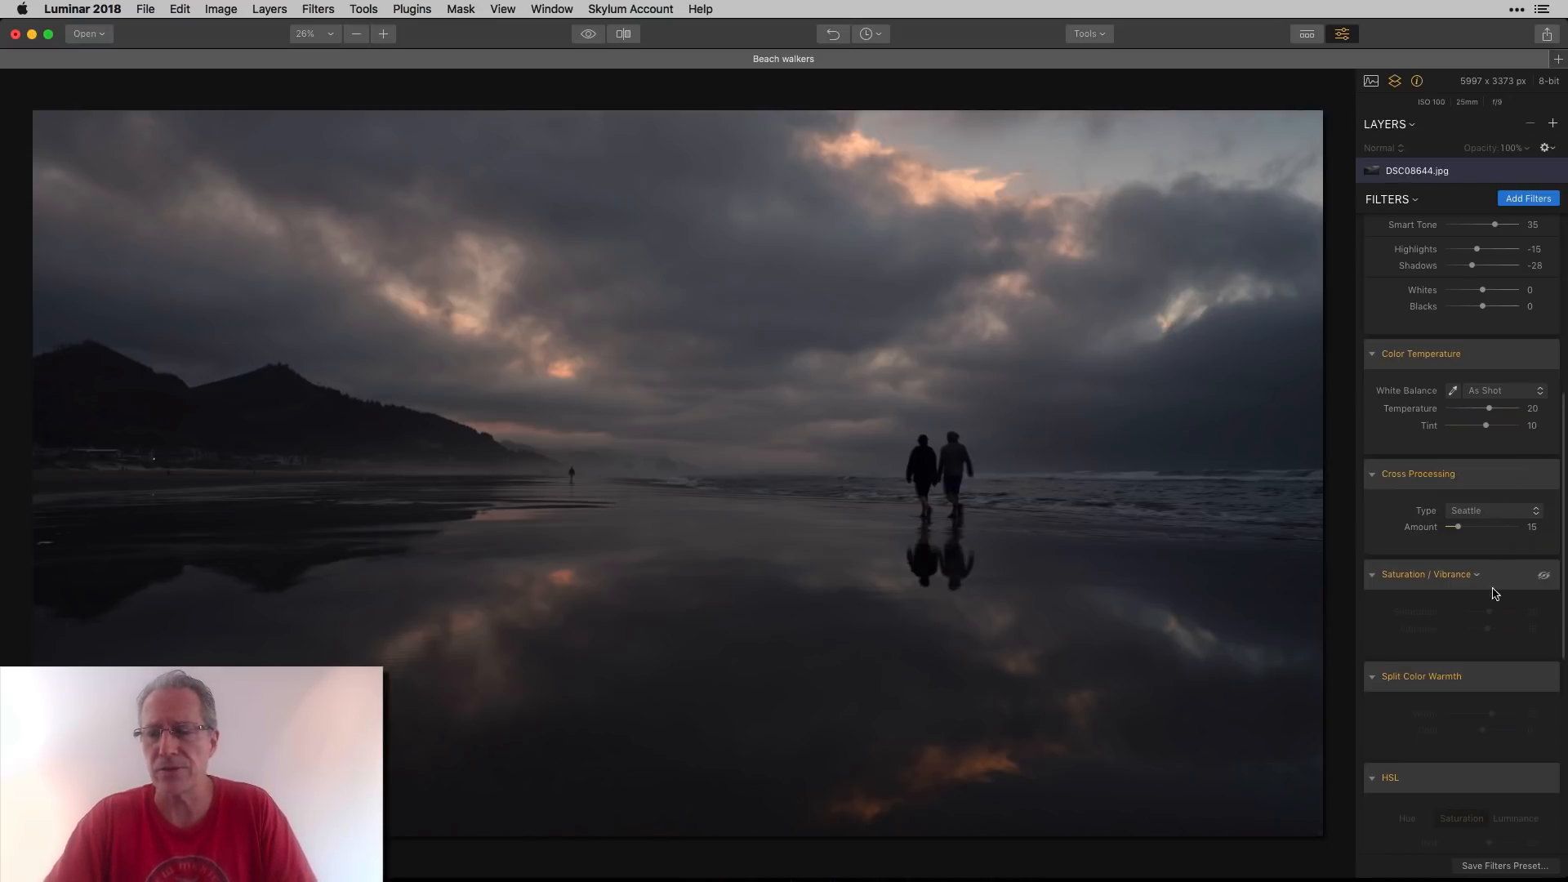
Turn on the Saturation / Vibrance and Split Color Warmth filters, and compare the photo with and without Split Color Warmth.
scroll(1492, 610, "down", 3)
left_click(1543, 494)
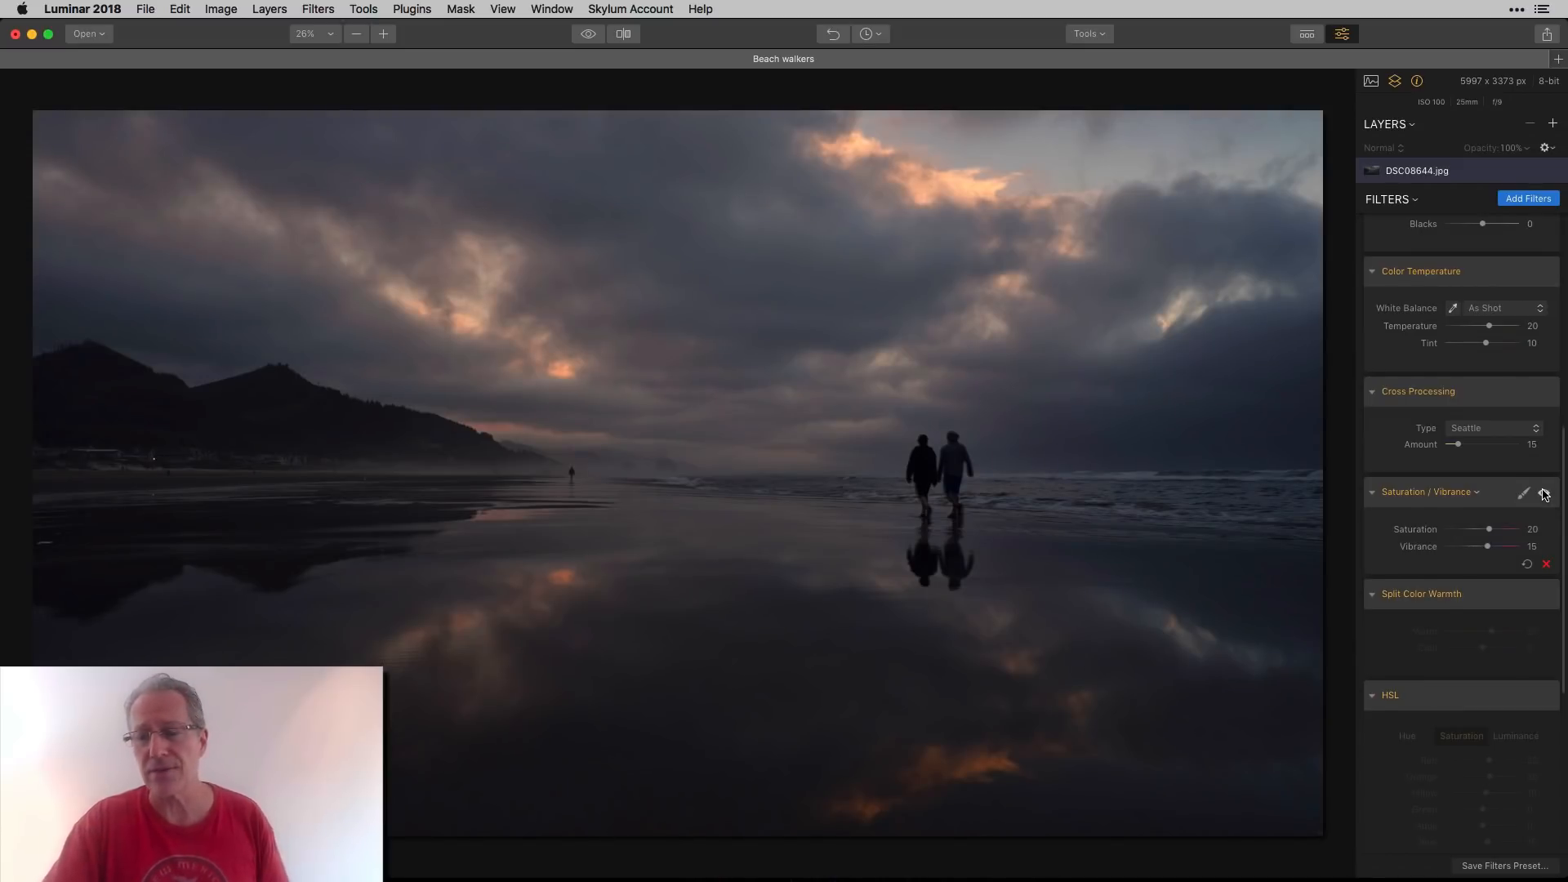
scroll(1544, 495, "down", 3)
left_click(1545, 517)
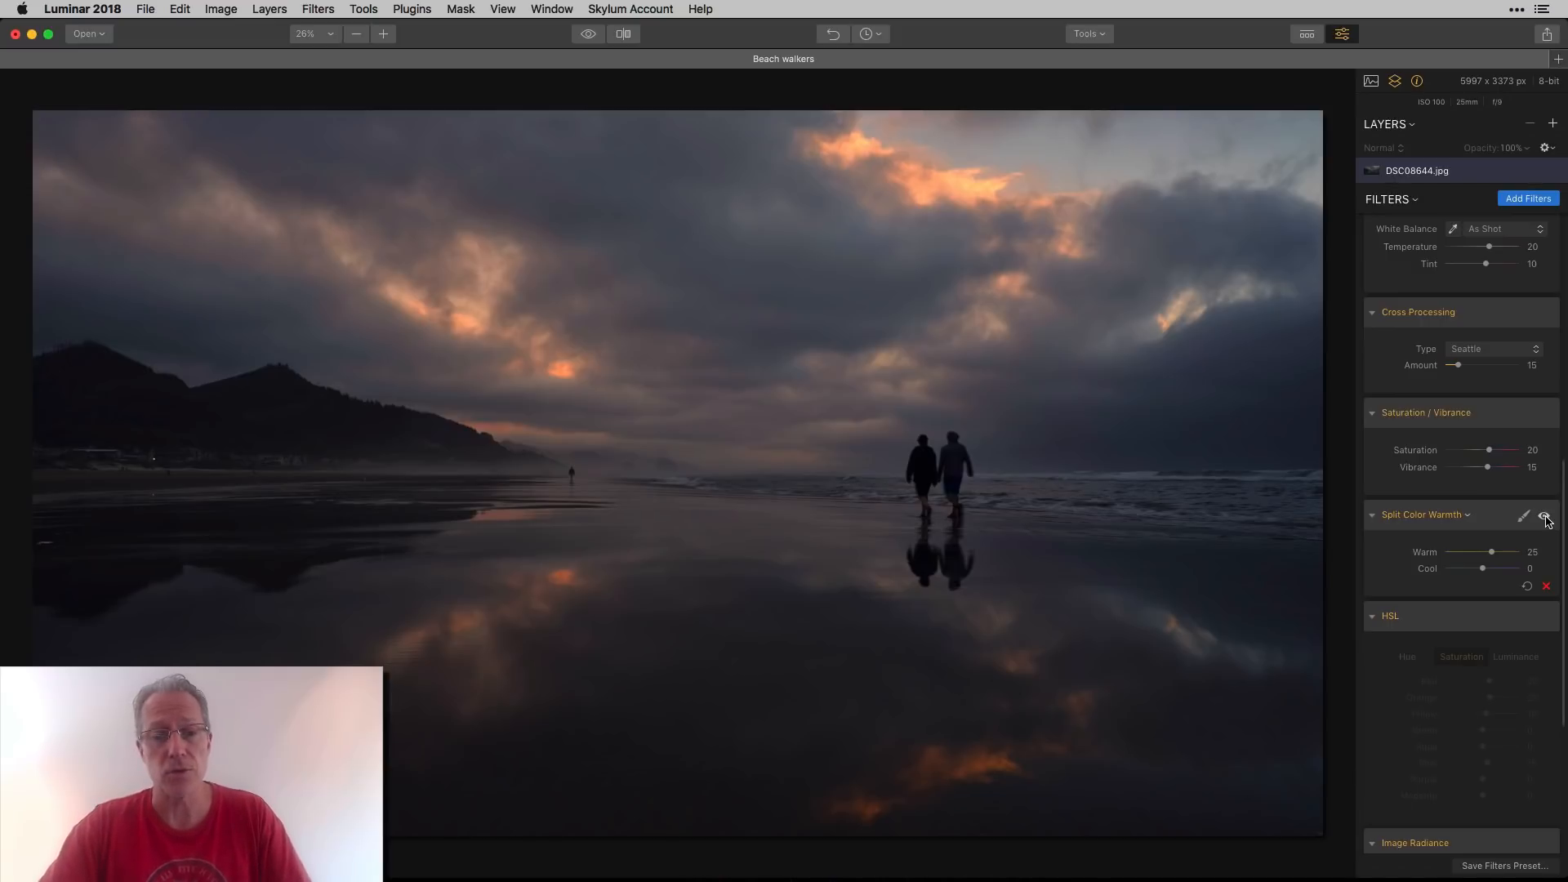
left_click(1544, 517)
left_click(1545, 517)
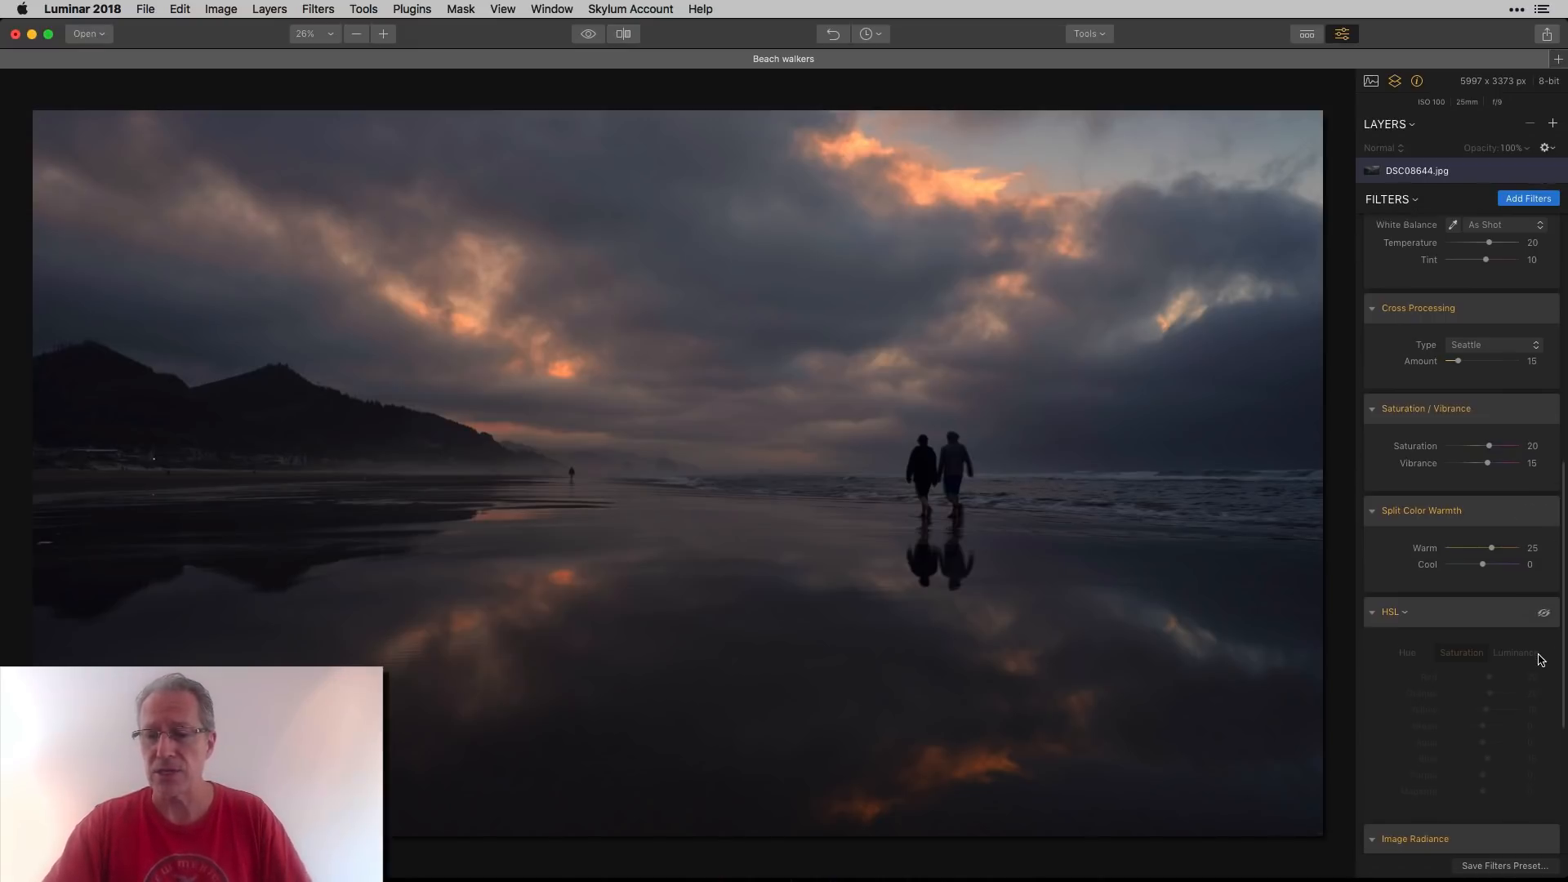
Turn on the HSL filter, compare the photo with and without it, and review its Luminance, Hue and Saturation settings.
scroll(1546, 498, "down", 3)
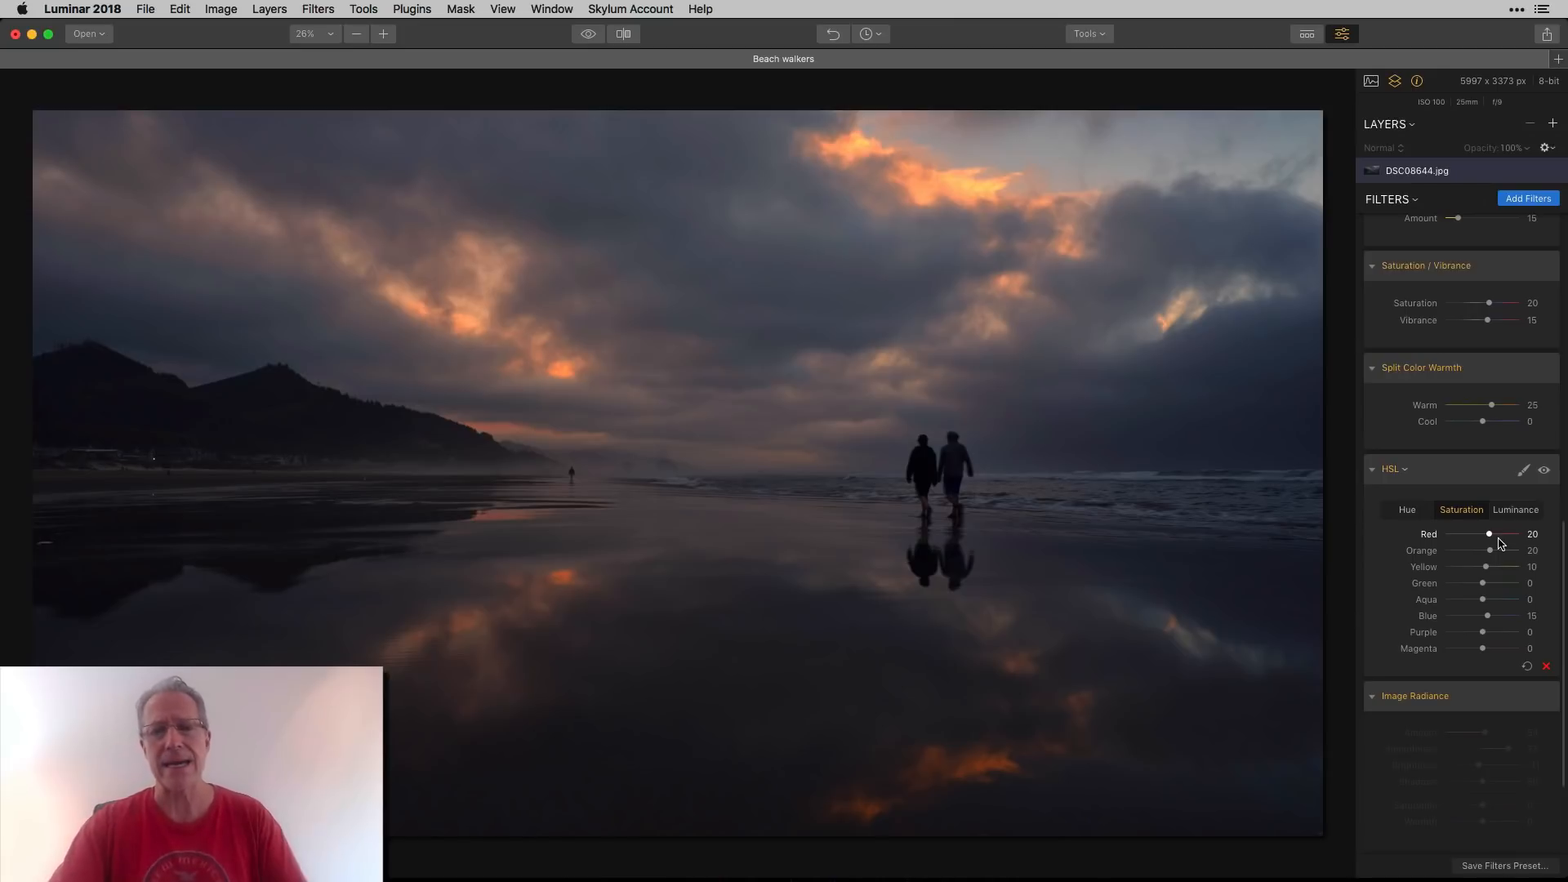
left_click(1544, 471)
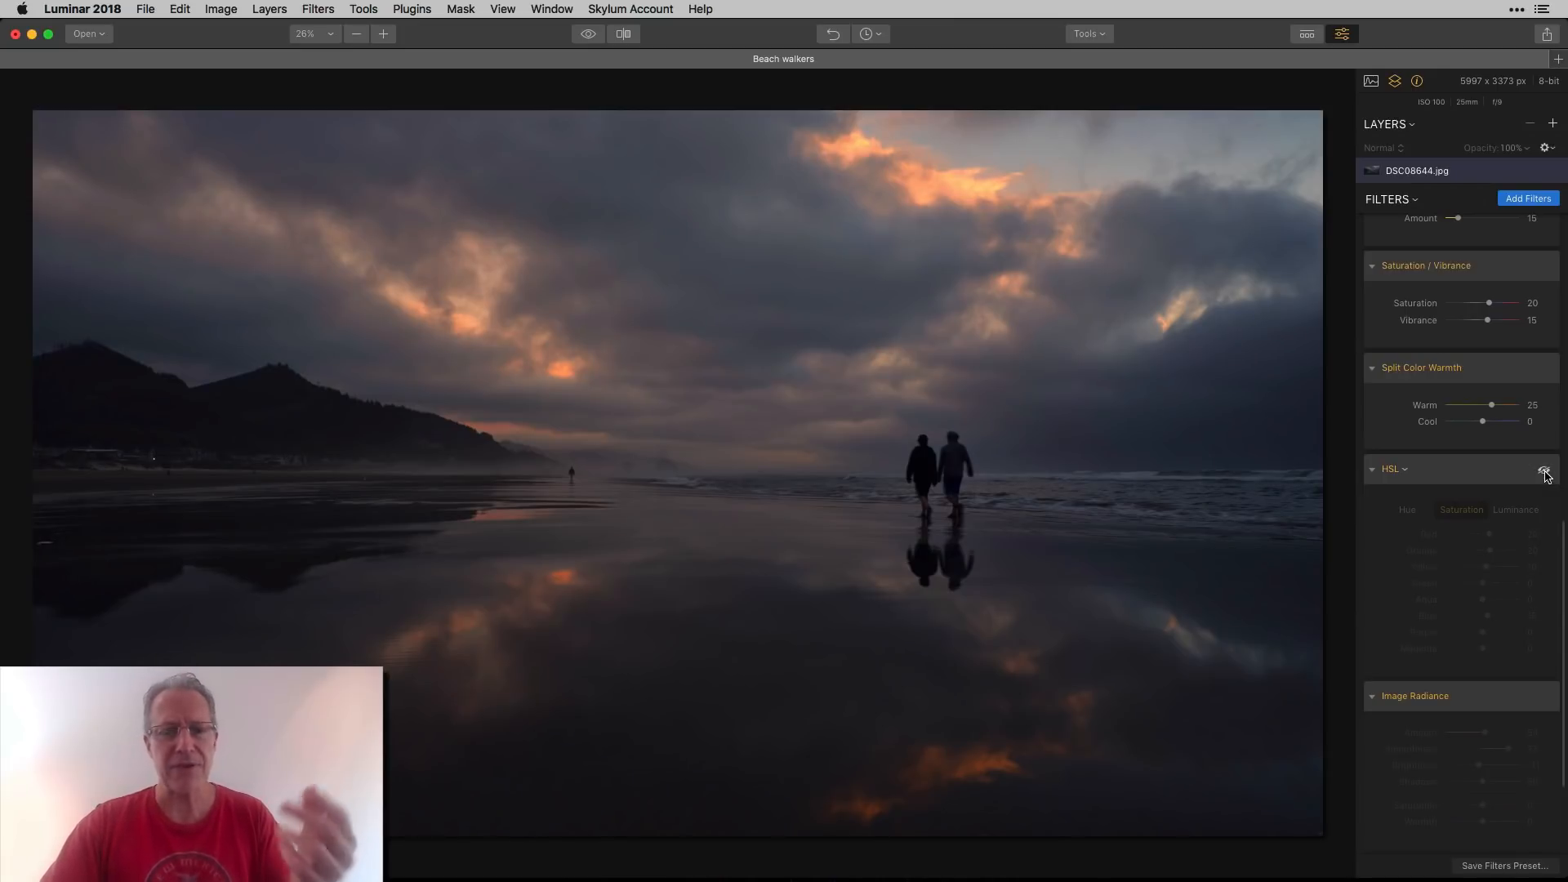
left_click(1545, 472)
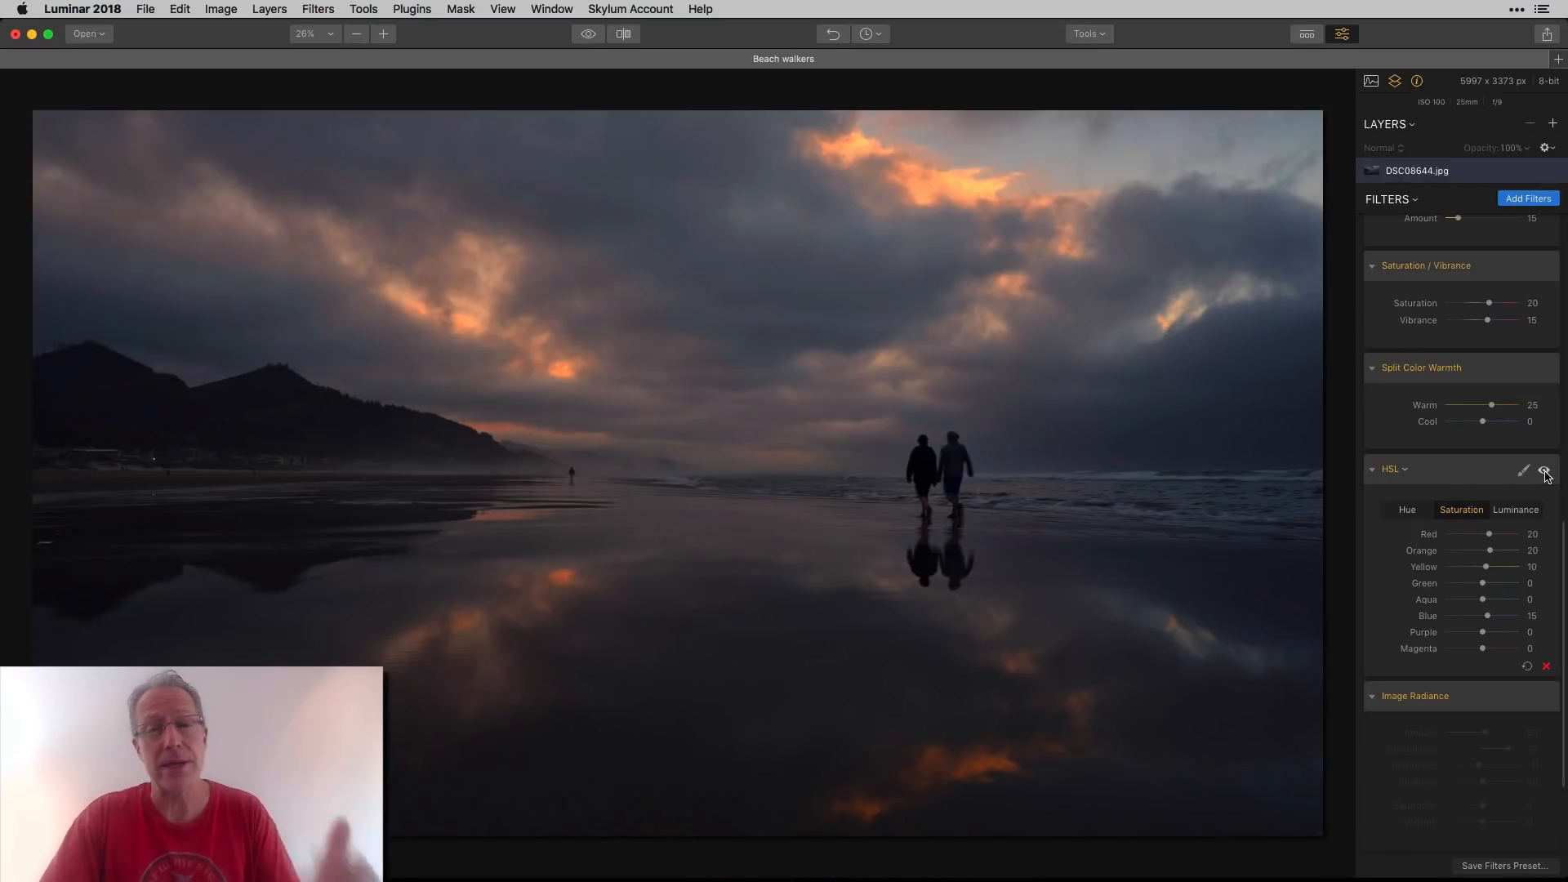
left_click(1516, 512)
left_click(1416, 515)
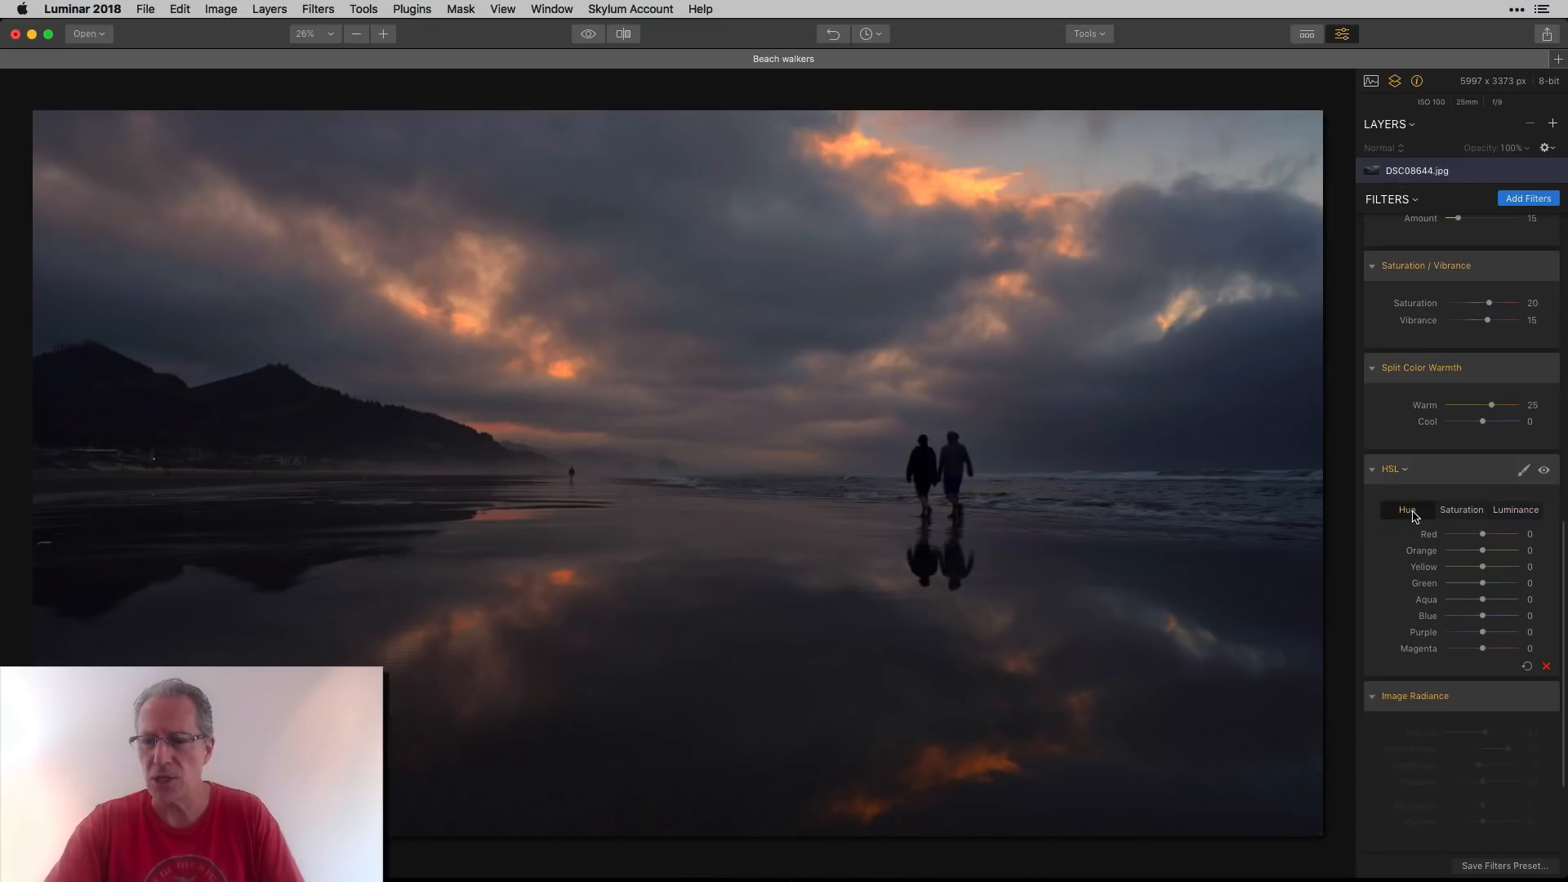
left_click(1461, 511)
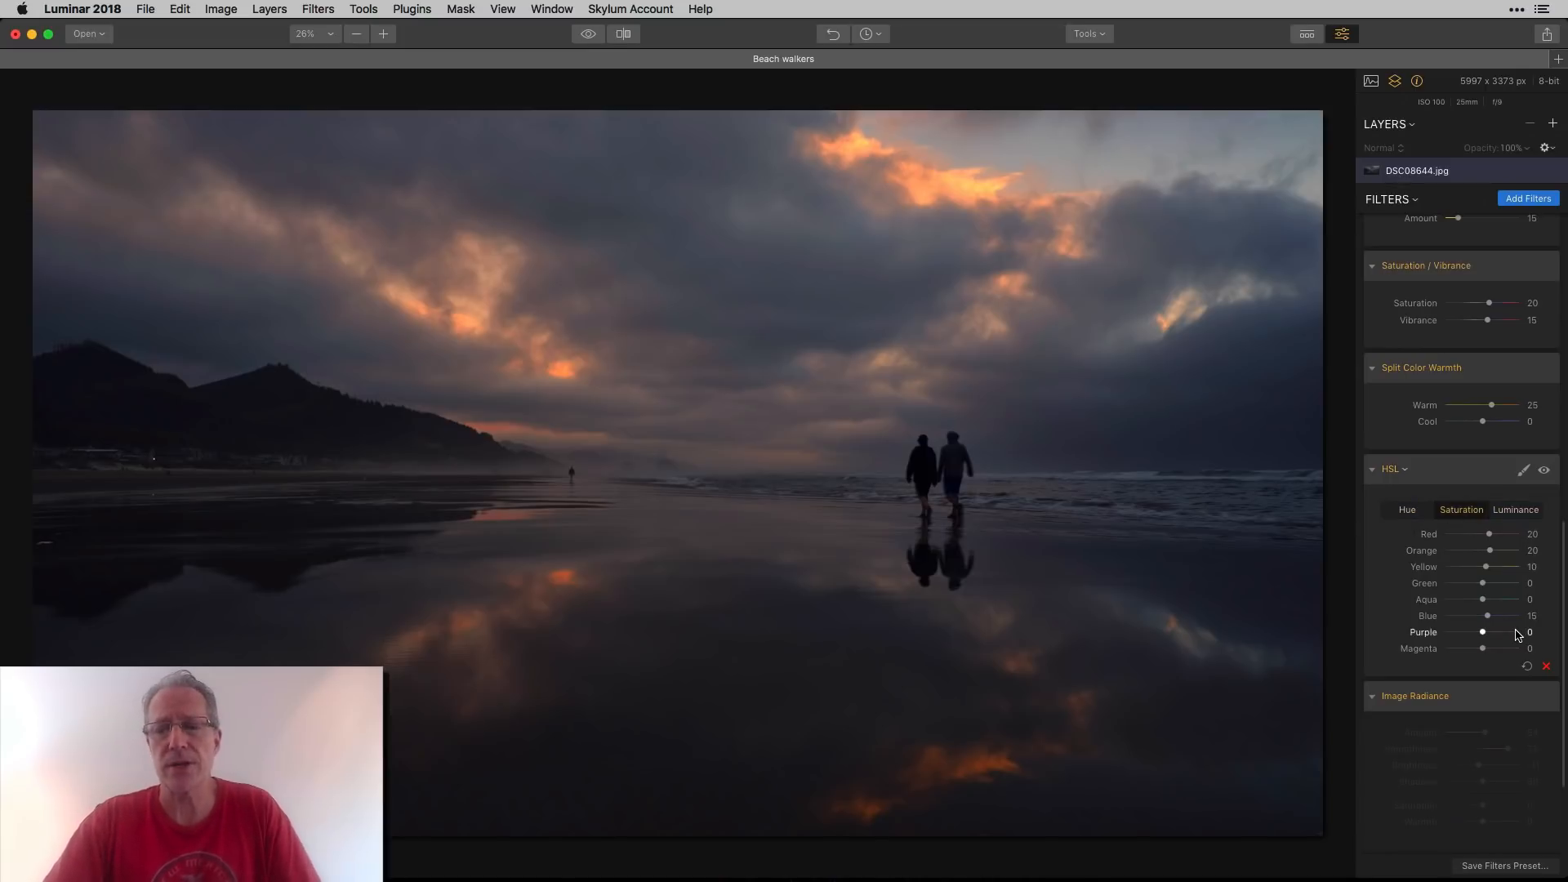
Turn on the Image Radiance filter with its stored settings and compare the photo with and without it.
scroll(1516, 634, "down", 4)
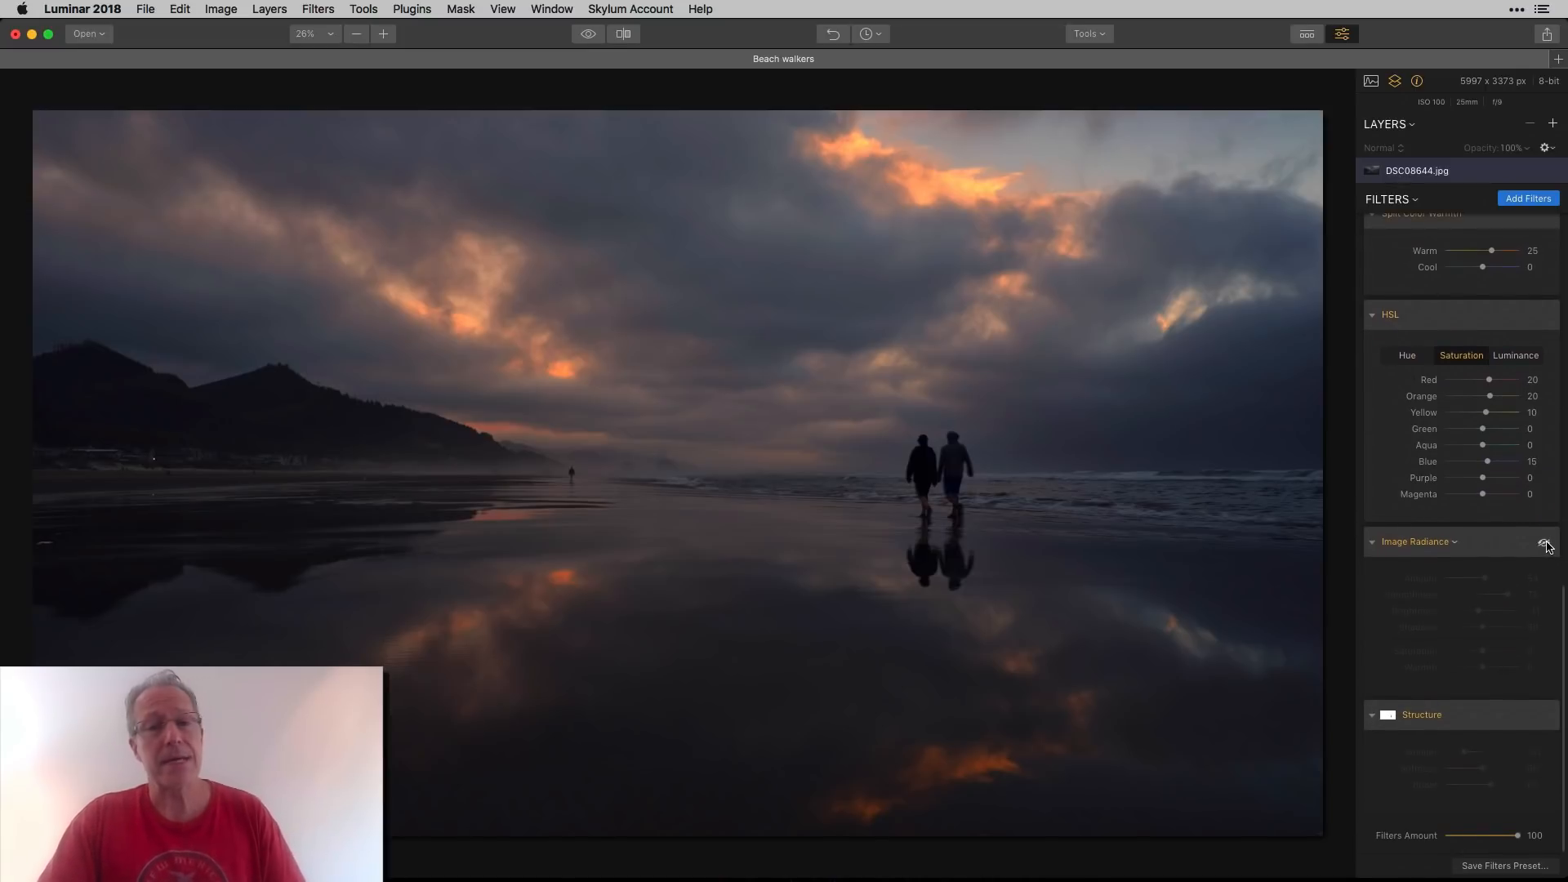
left_click(1545, 543)
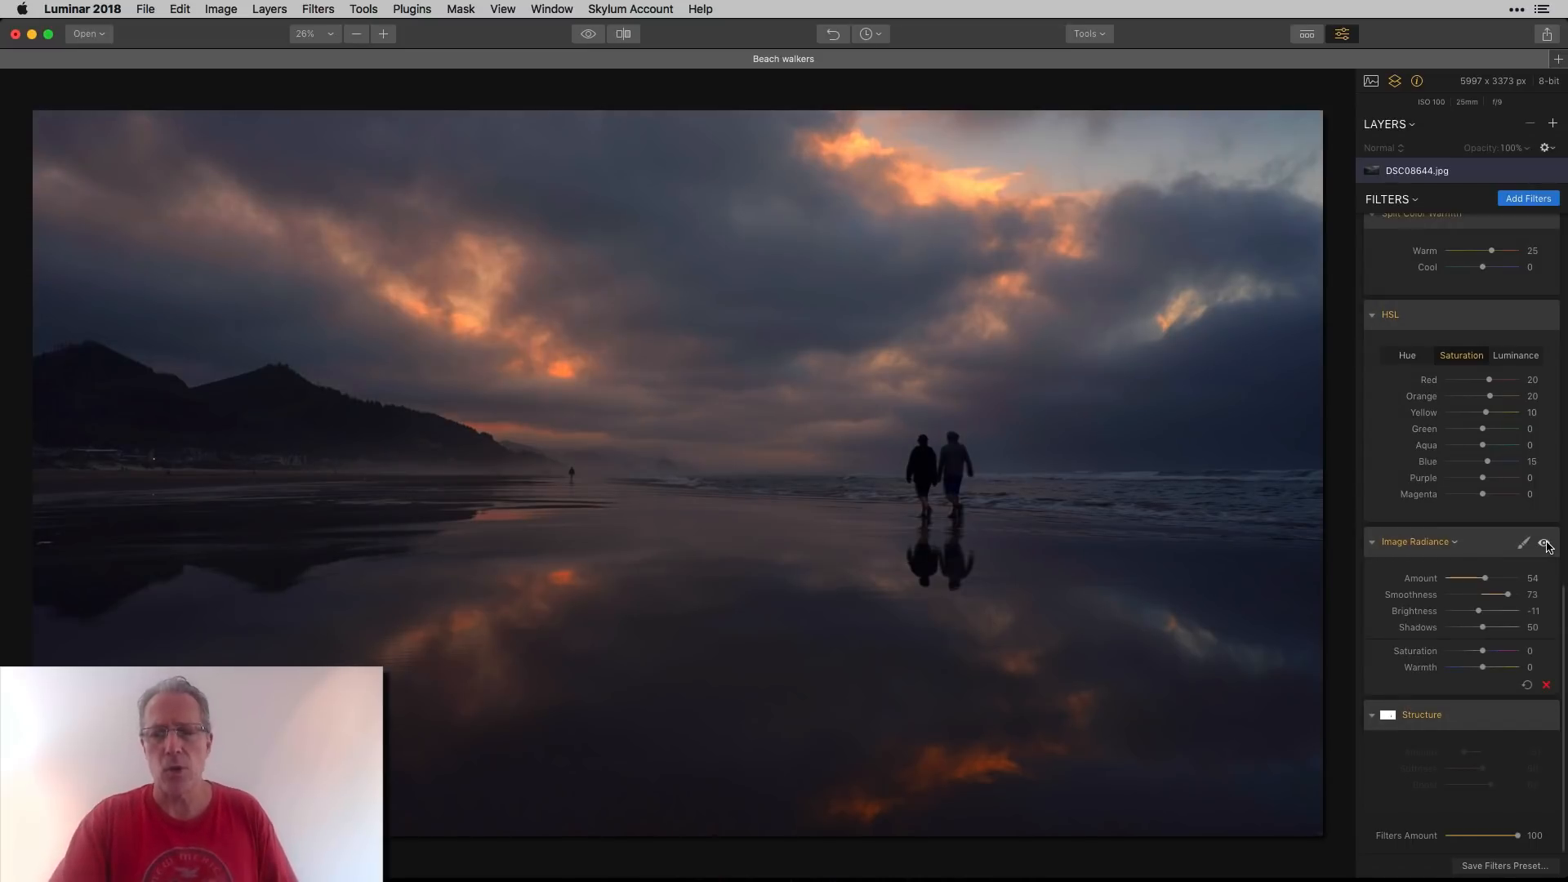
left_click(1545, 543)
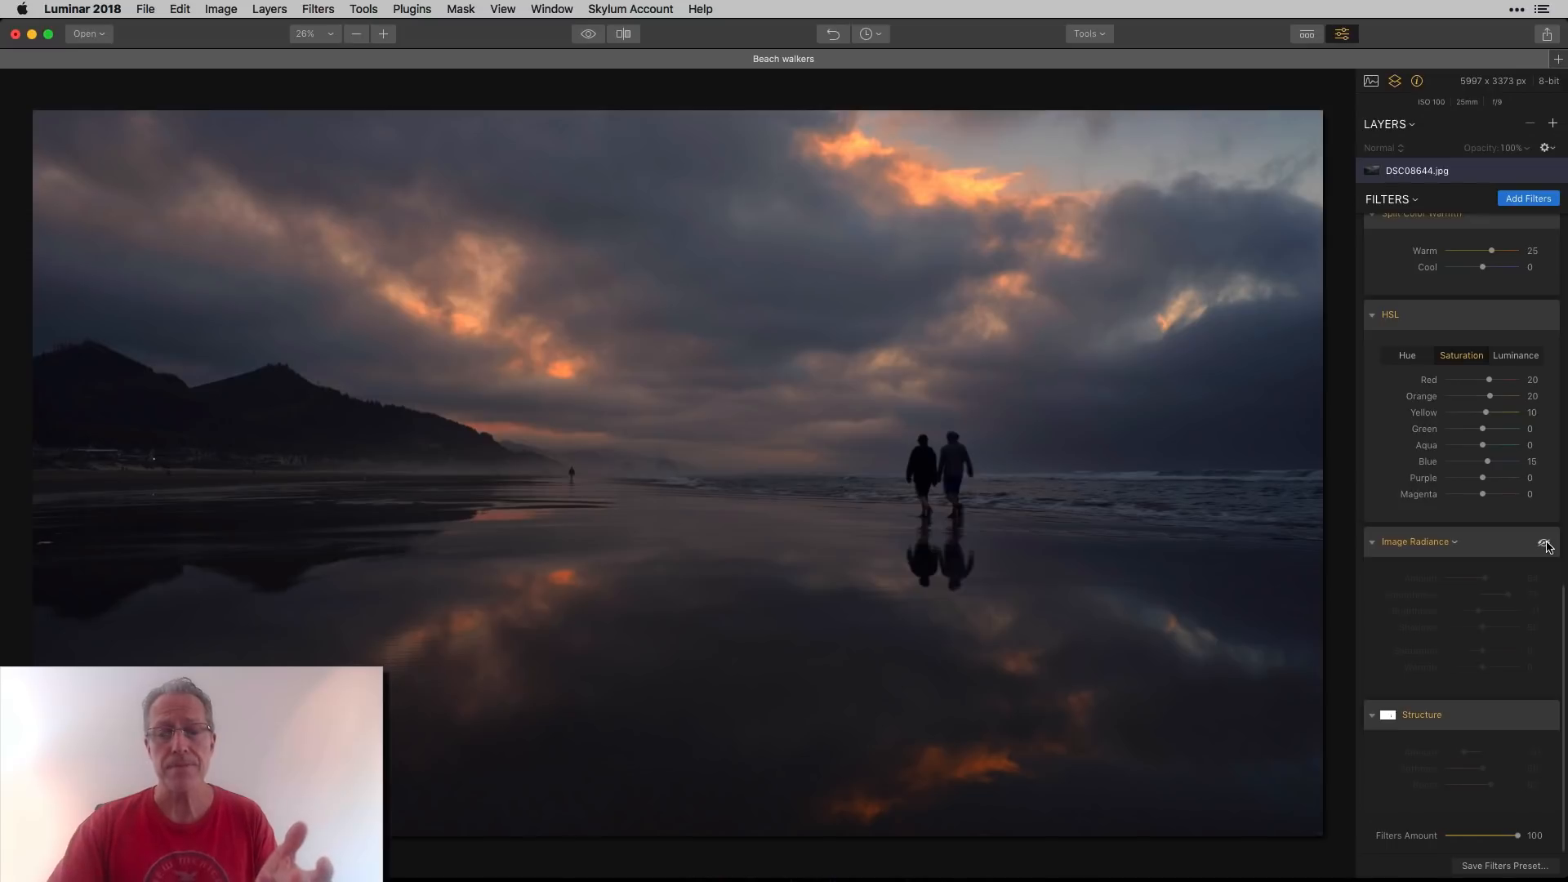
left_click(1546, 543)
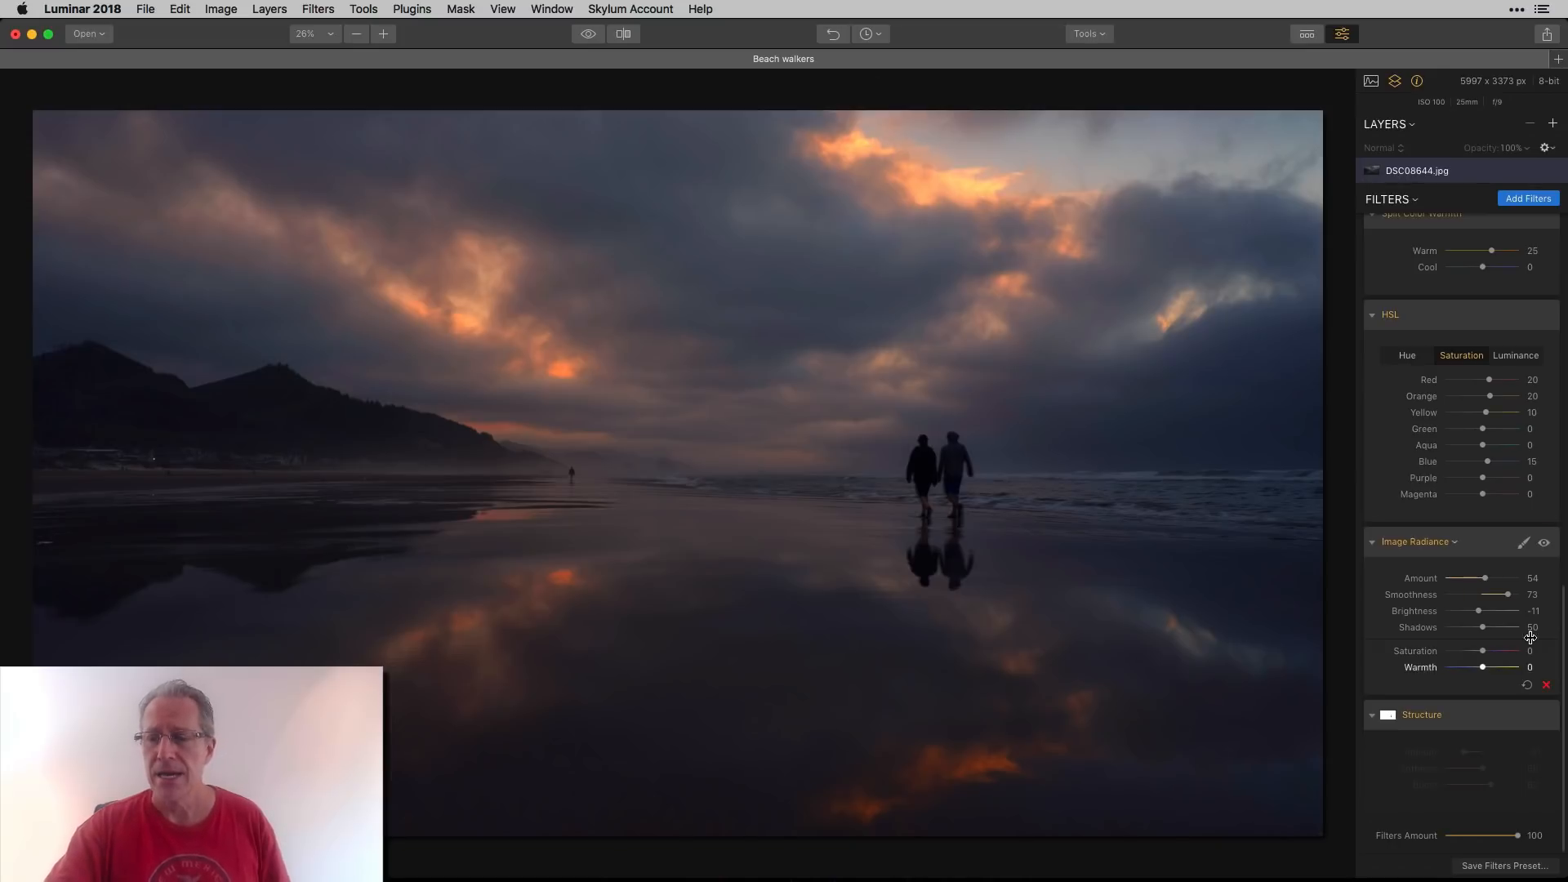
left_click(1544, 544)
left_click(1544, 544)
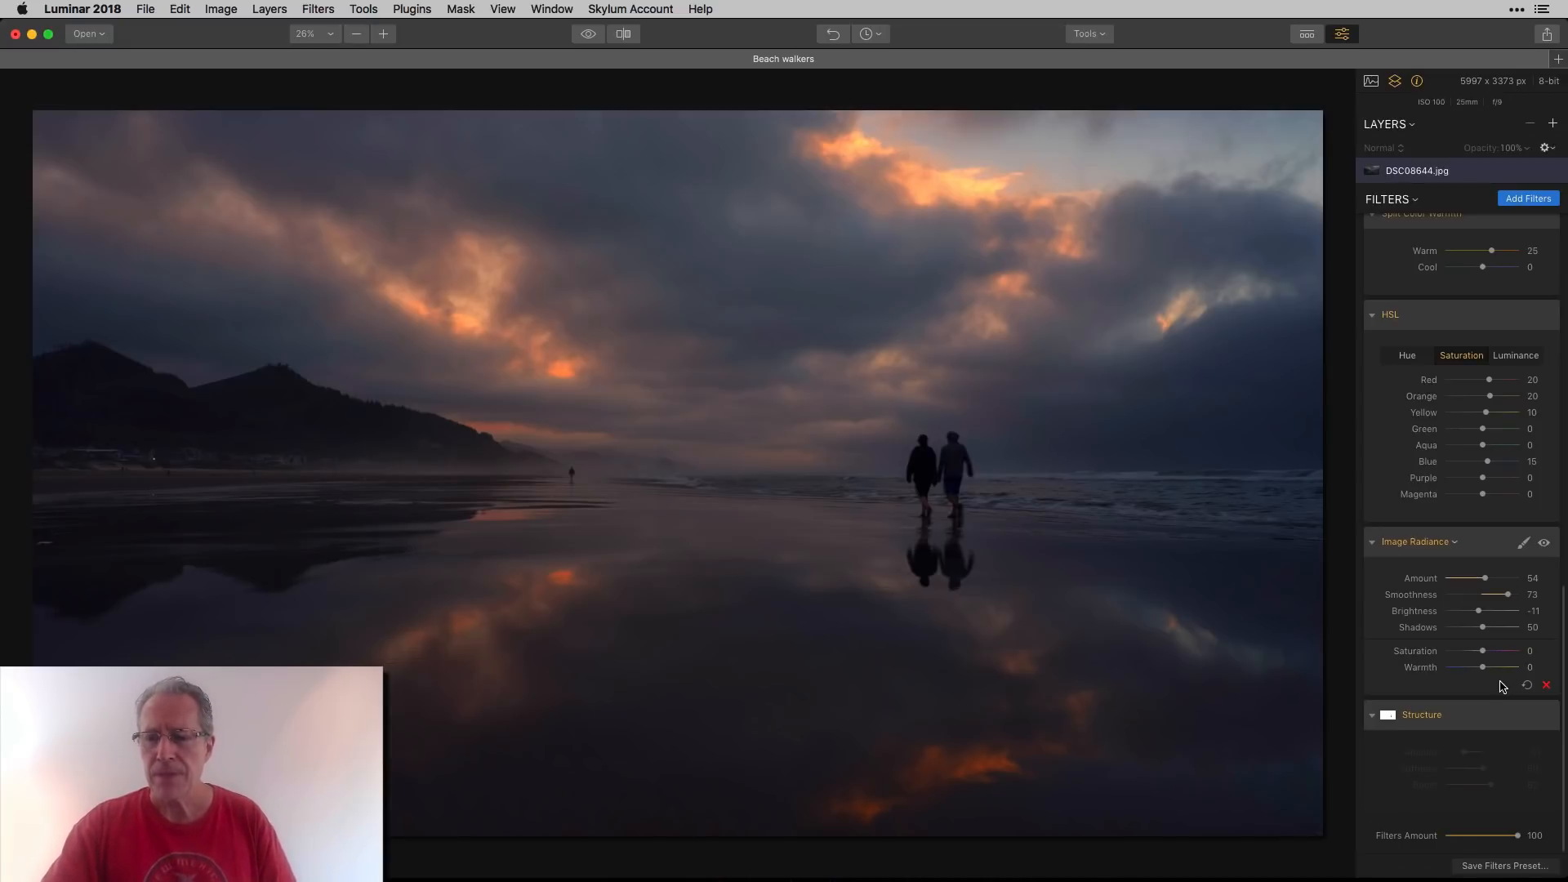
Set the Image Radiance Warmth to 13 and compare the photo with and without the filter.
left_click_drag(1484, 668, 1489, 668)
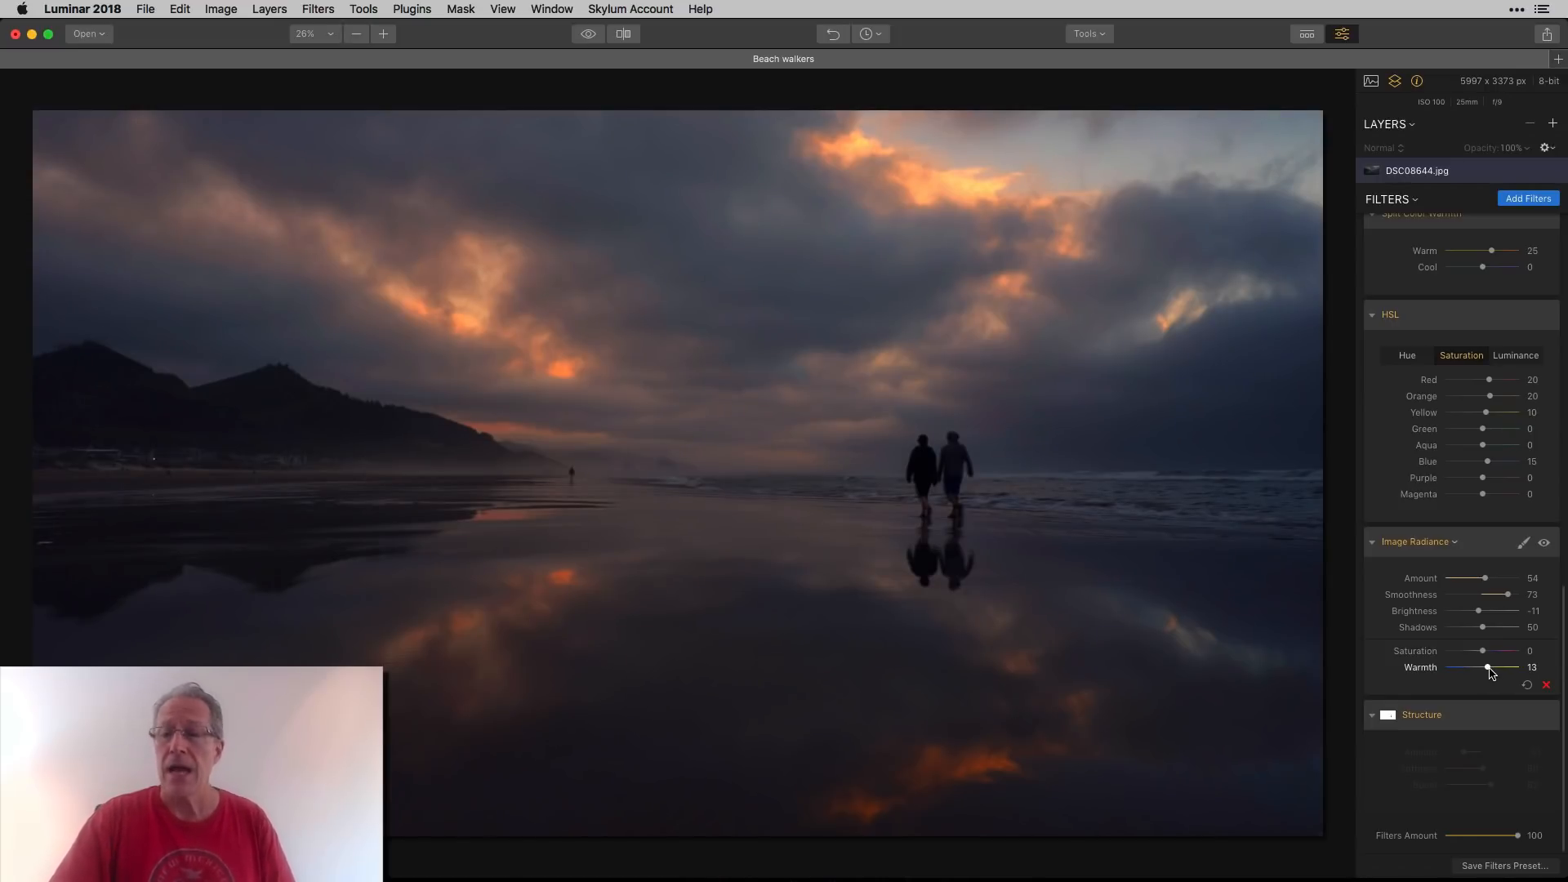
left_click(1544, 544)
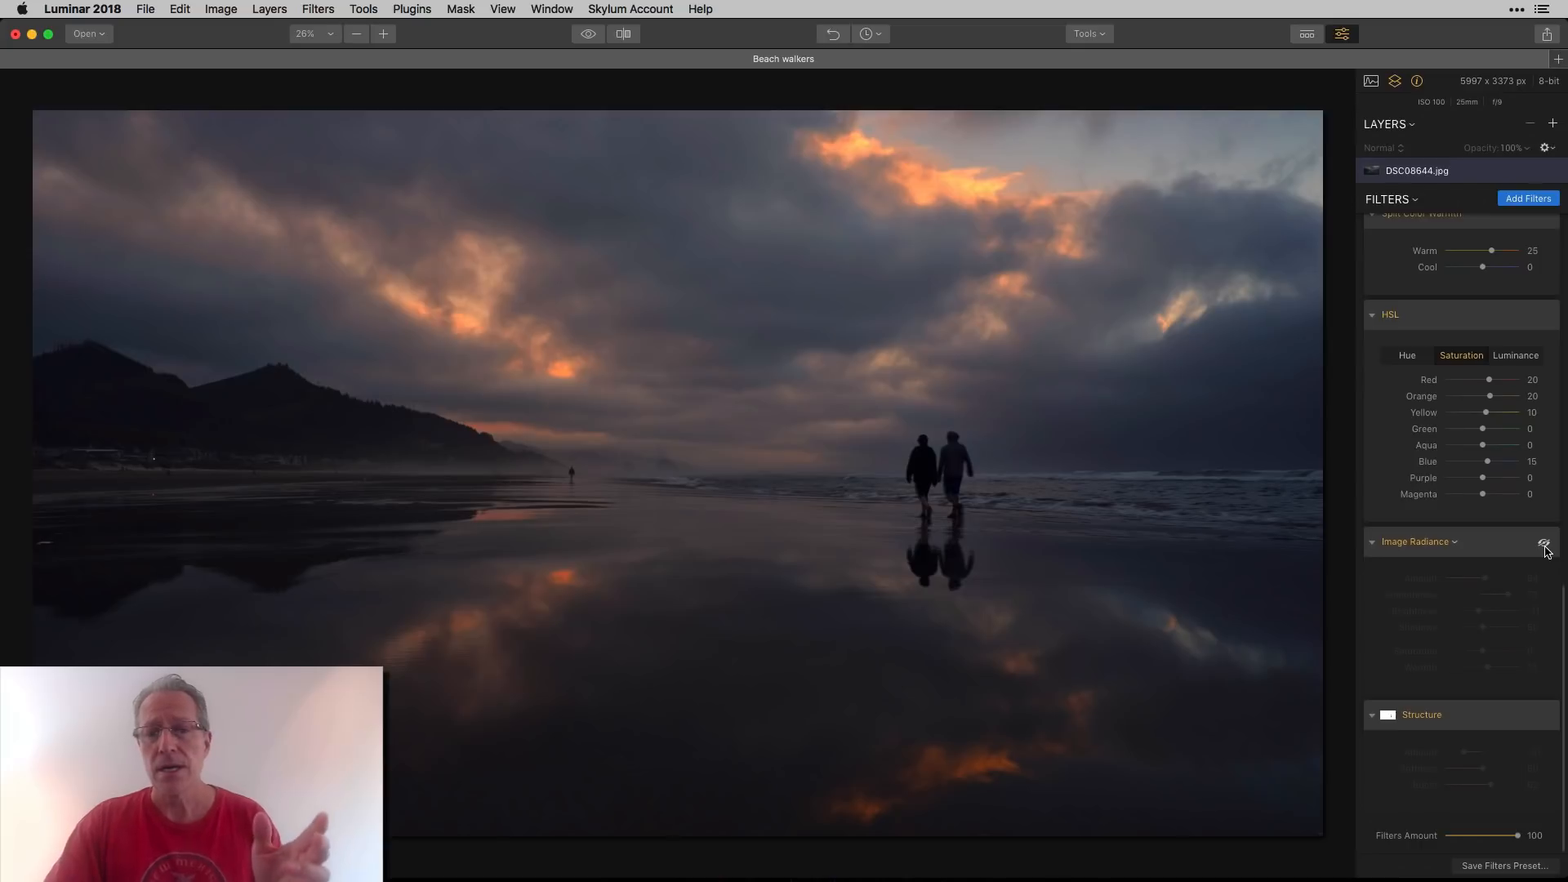
left_click(1544, 545)
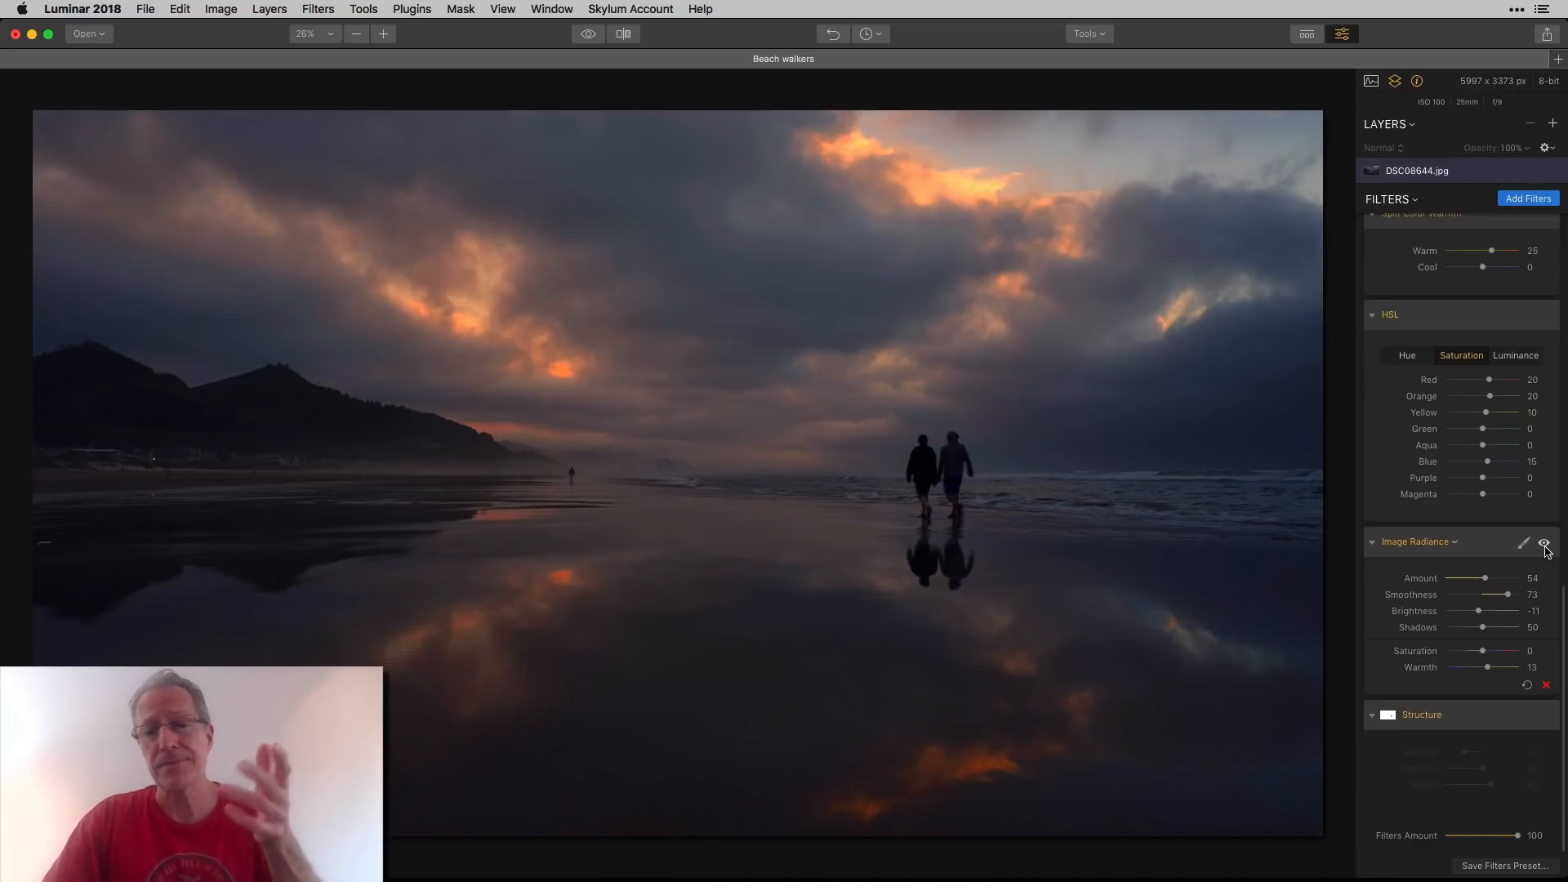
Turn on the Structure filter with its stored settings and compare the photo with and without it.
left_click(1542, 717)
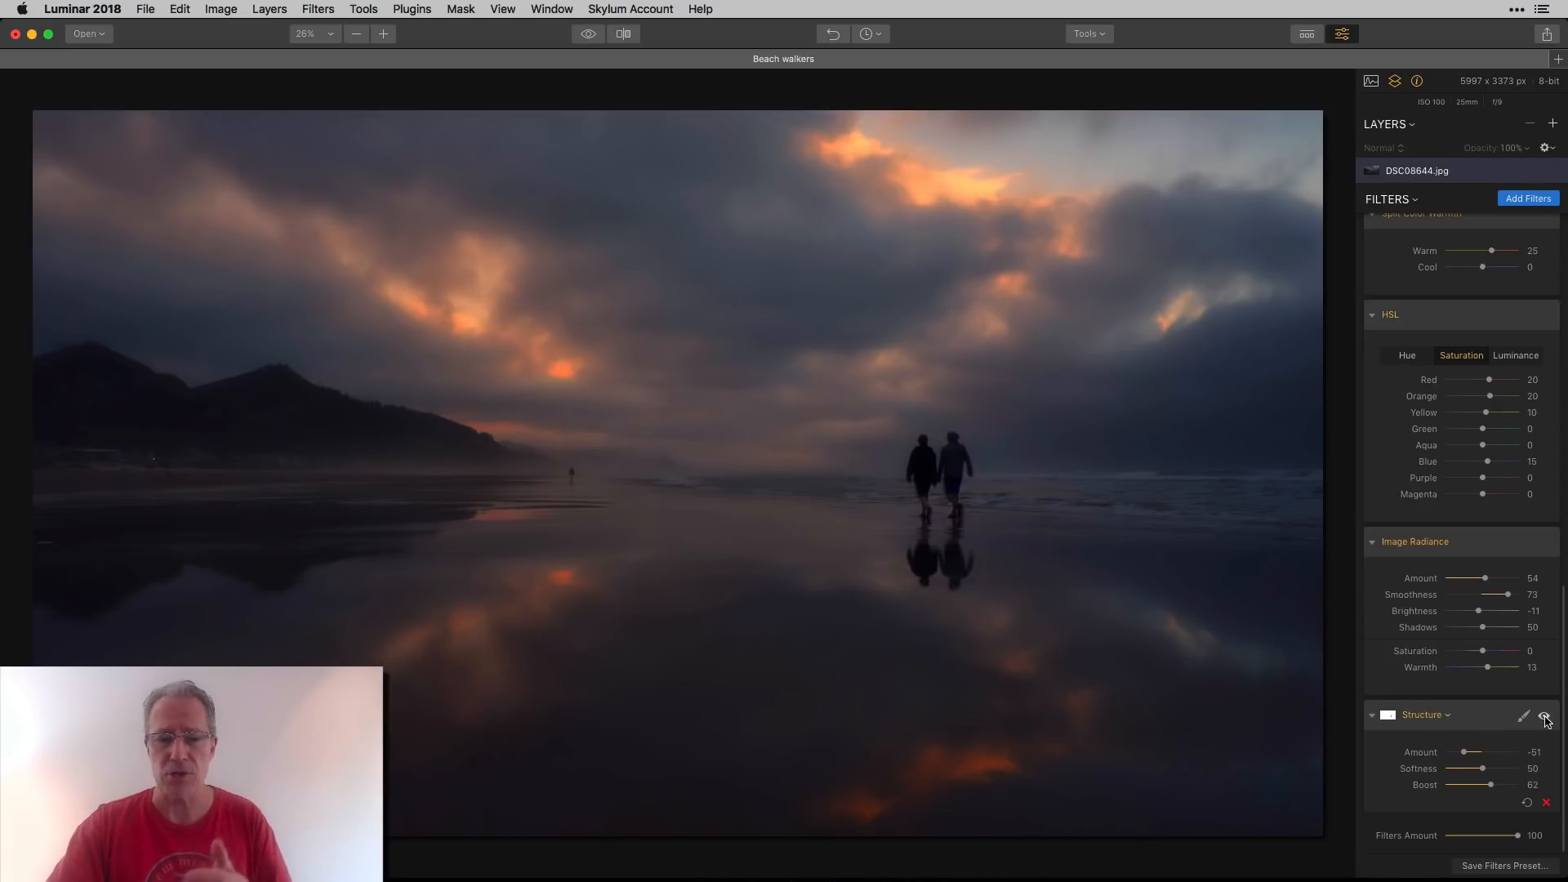
left_click(1544, 718)
left_click(1544, 717)
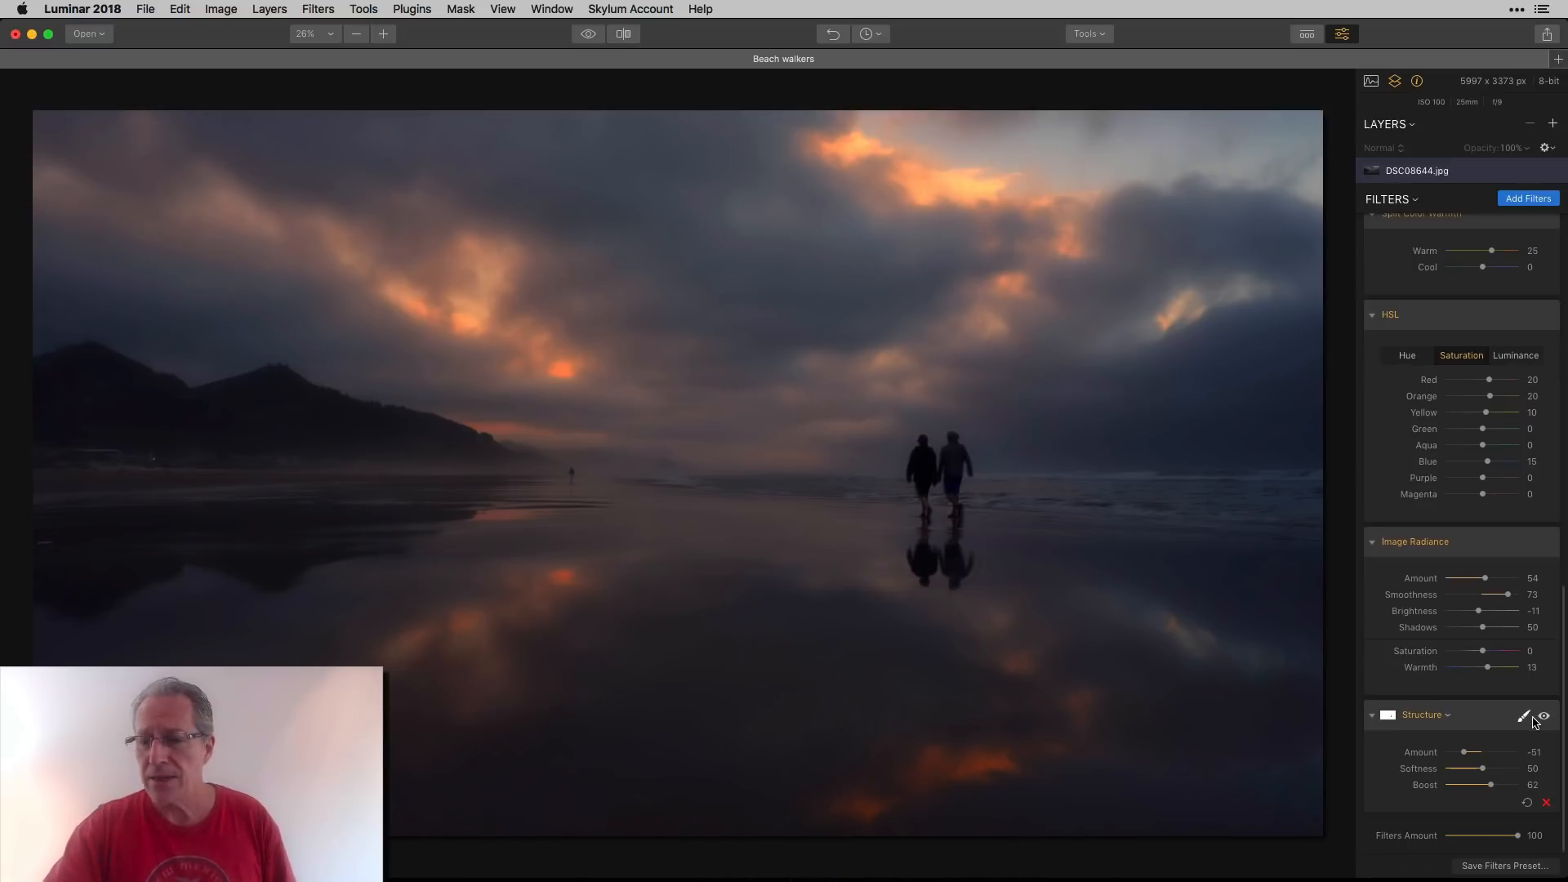
Open the Structure filter's brush mask, inspect its overlay on the photo, and leave mask editing without changes.
left_click(1525, 716)
left_click(1477, 738)
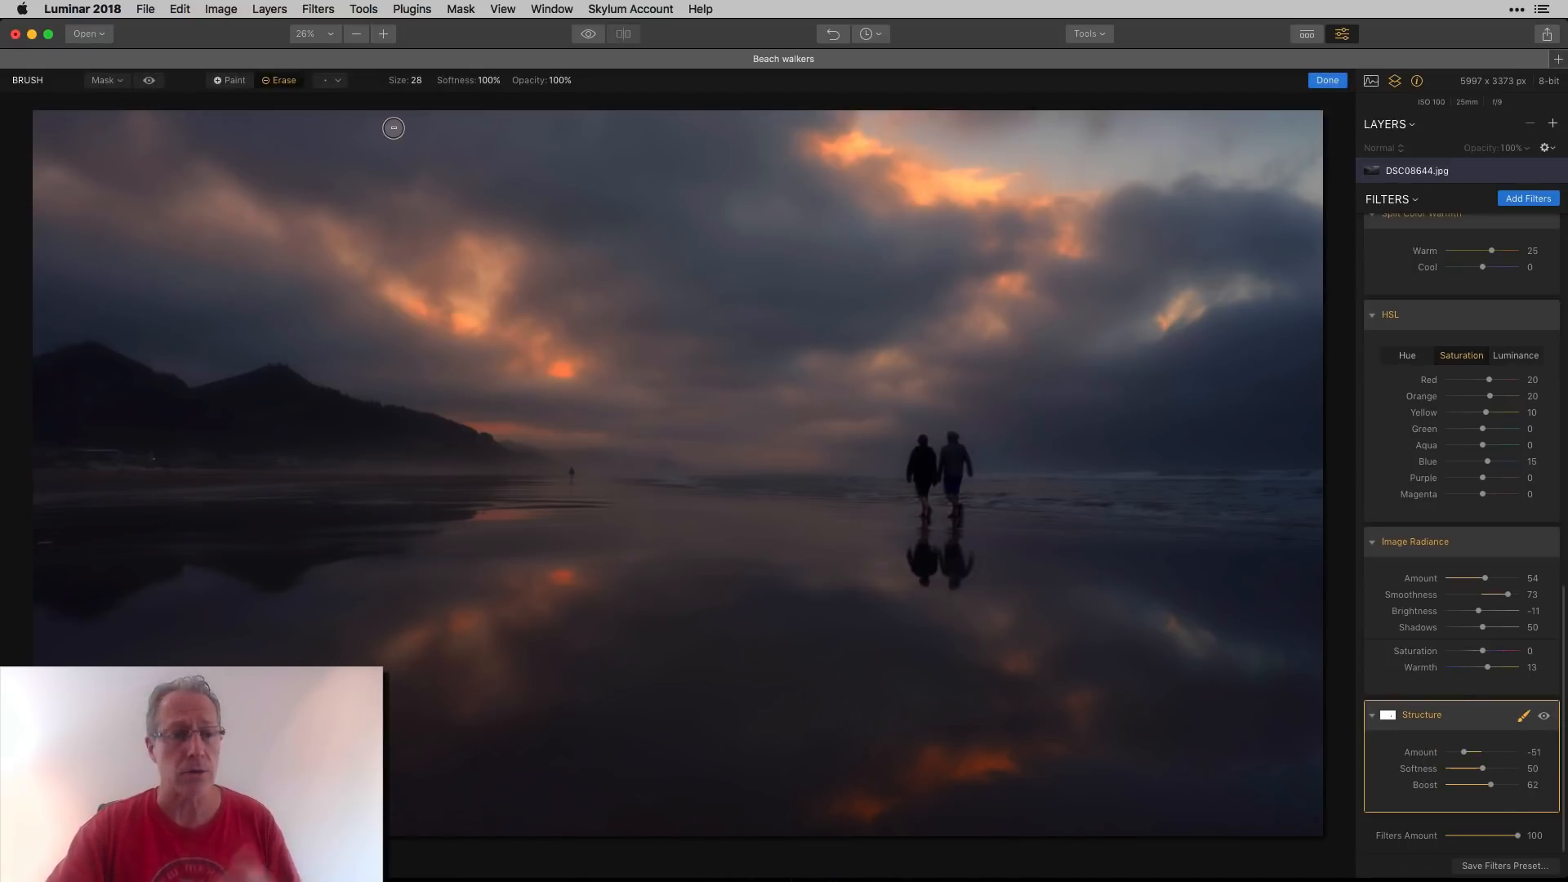
left_click(149, 80)
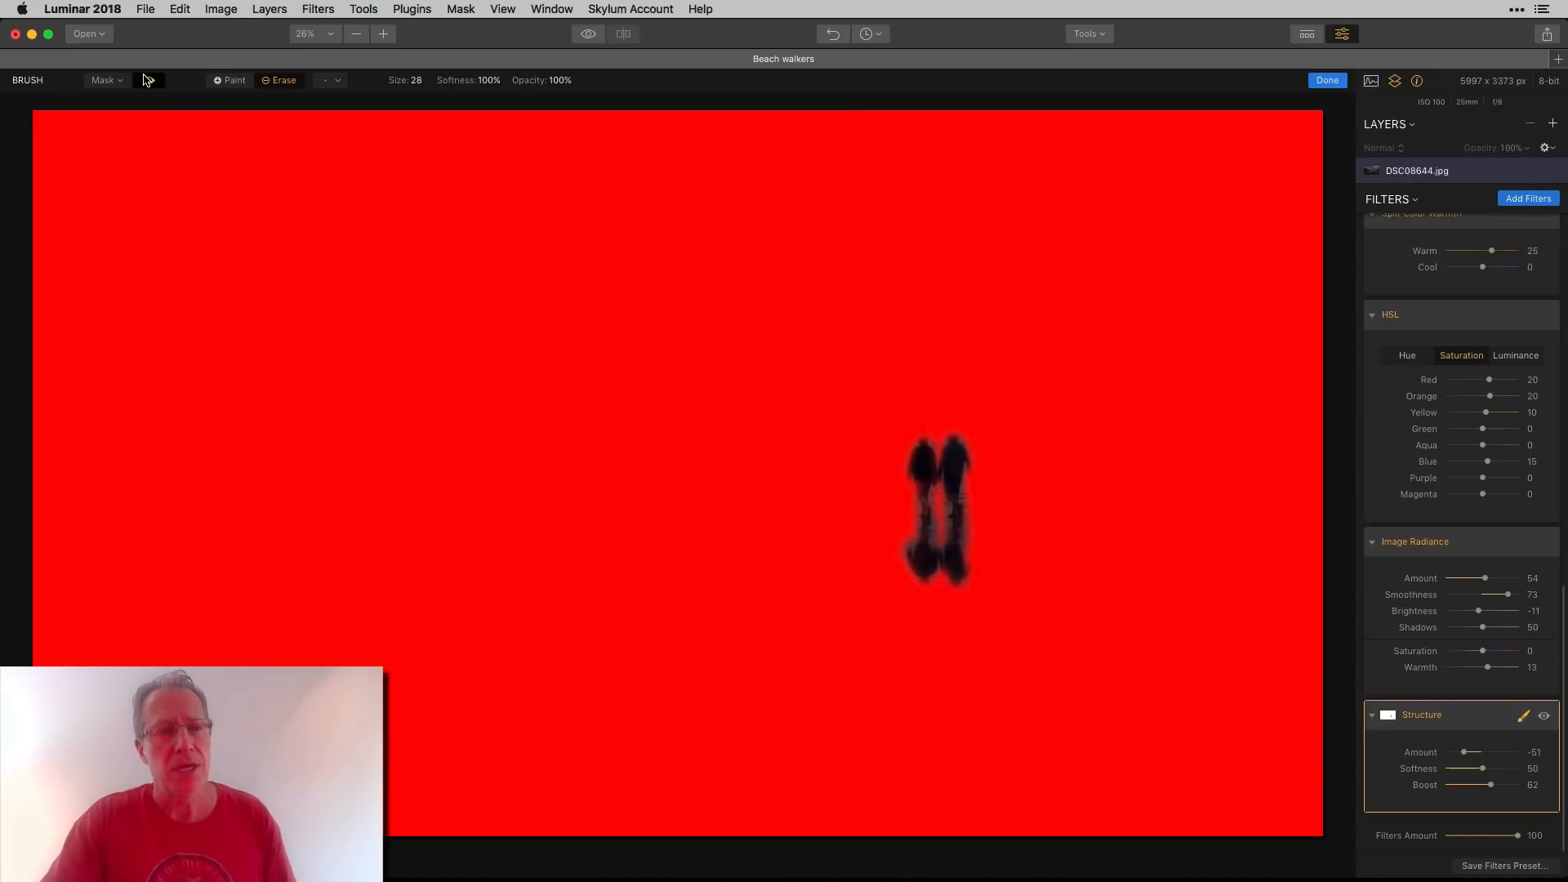
left_click(147, 79)
left_click(1328, 81)
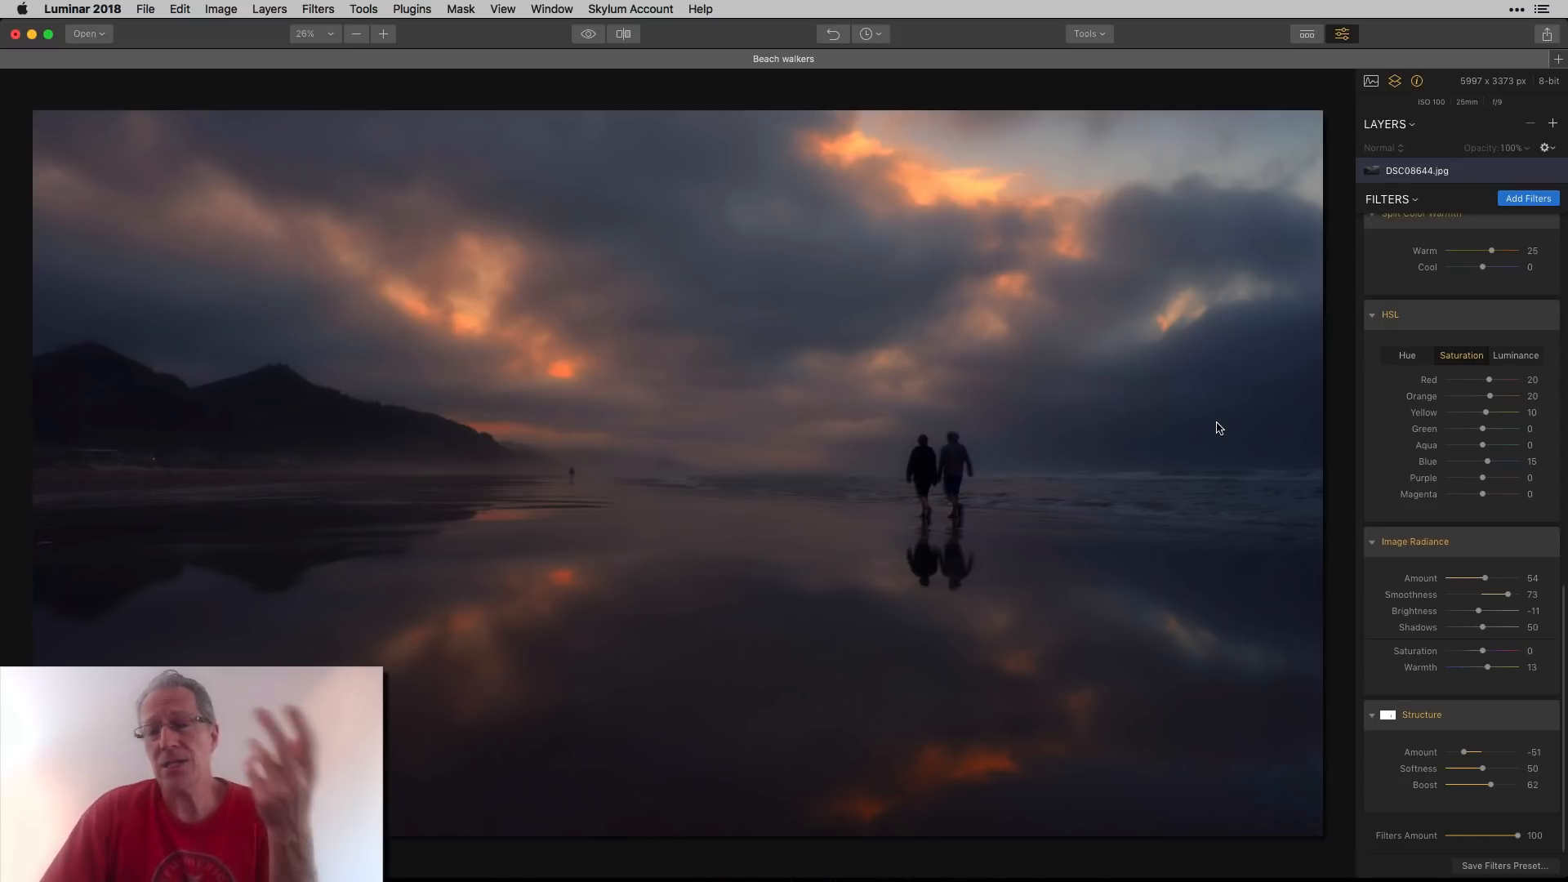
Review the settings of all the active filters, from Tone through Structure.
scroll(1441, 445, "up", 5)
scroll(1441, 445, "up", 3)
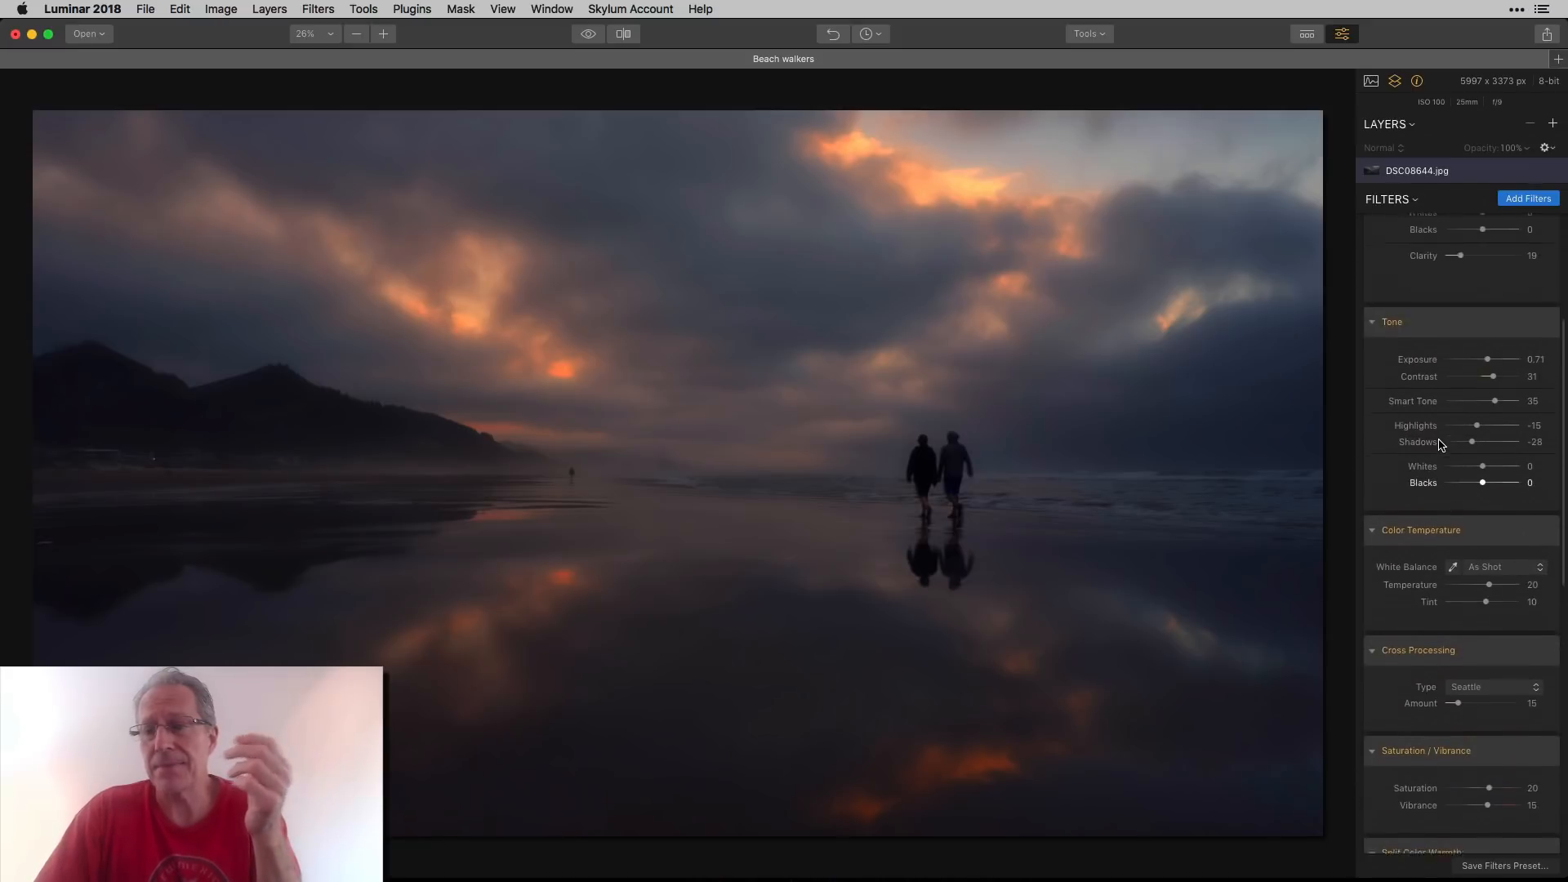
scroll(1441, 445, "down", 2)
scroll(1441, 445, "up", 1)
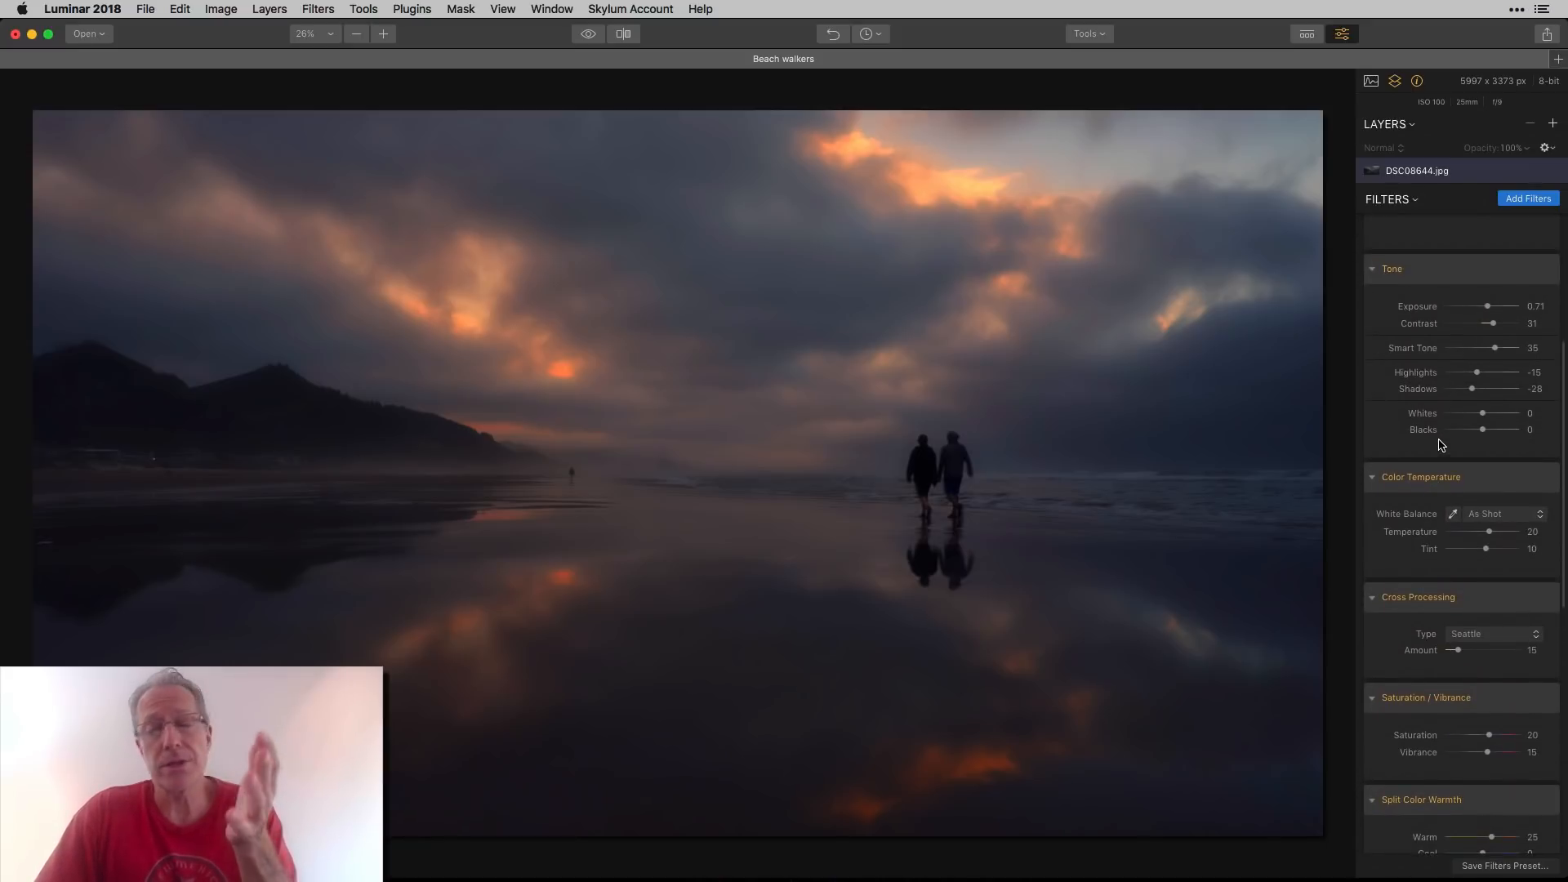
scroll(1441, 445, "up", 2)
scroll(1441, 446, "down", 2)
scroll(1441, 445, "down", 3)
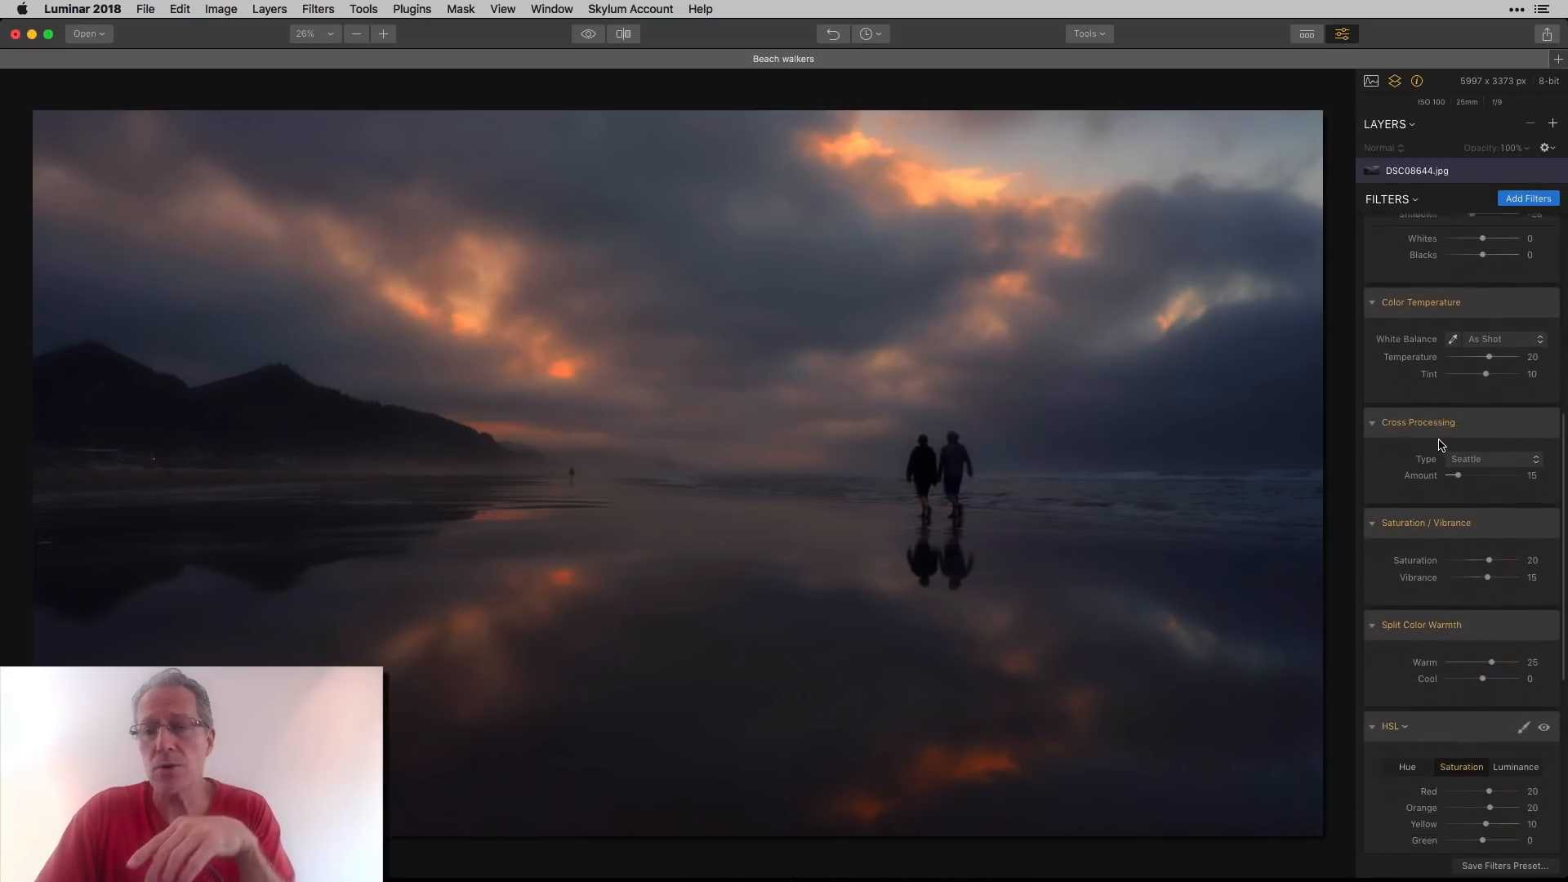
scroll(1446, 391, "down", 1)
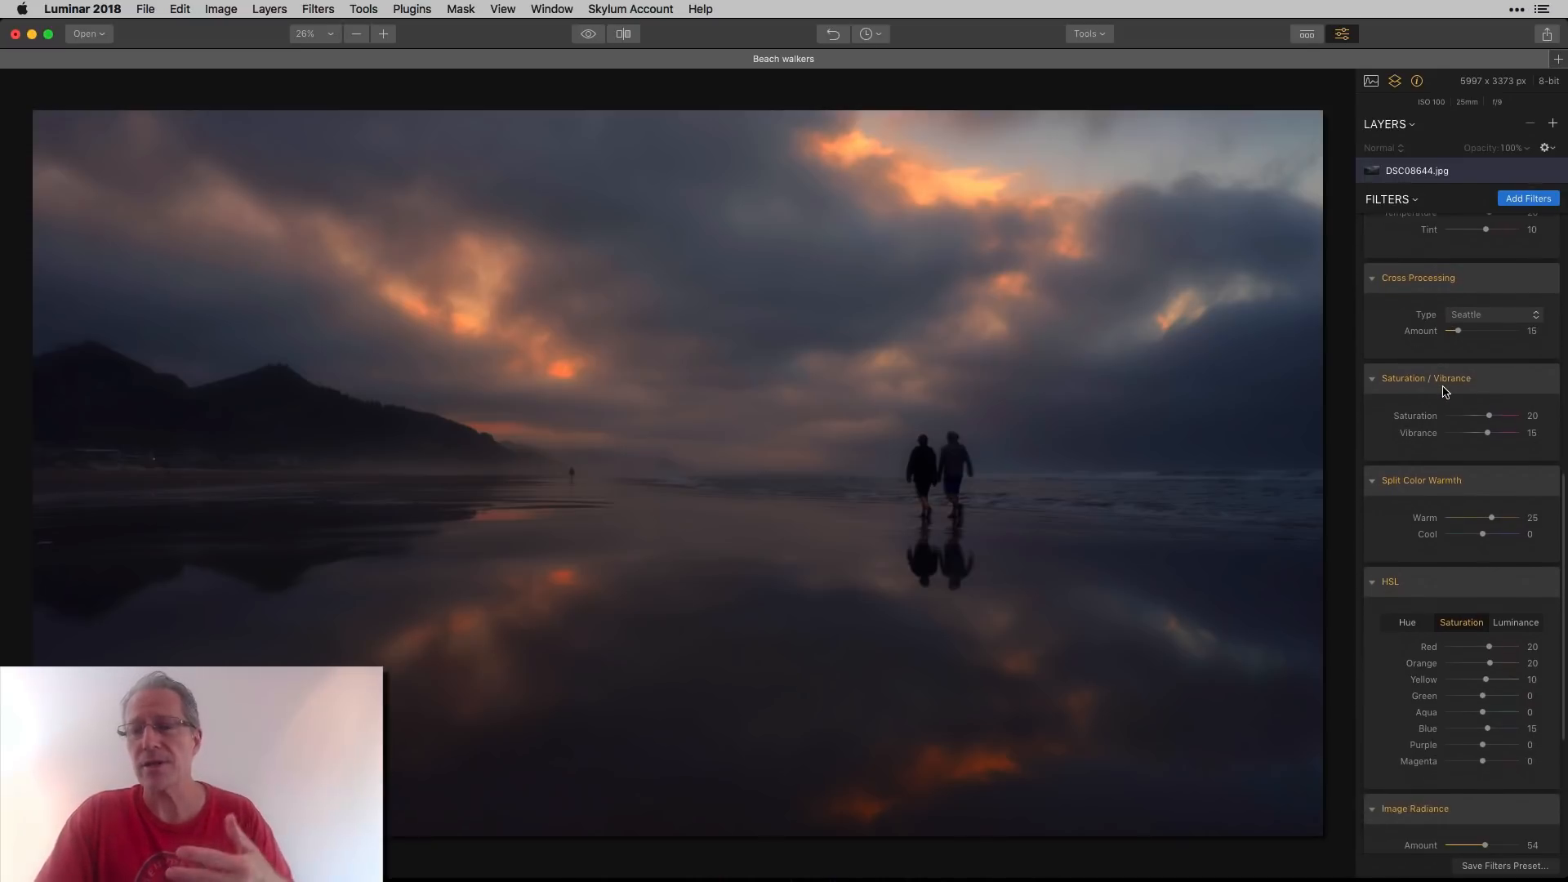
scroll(1446, 391, "down", 4)
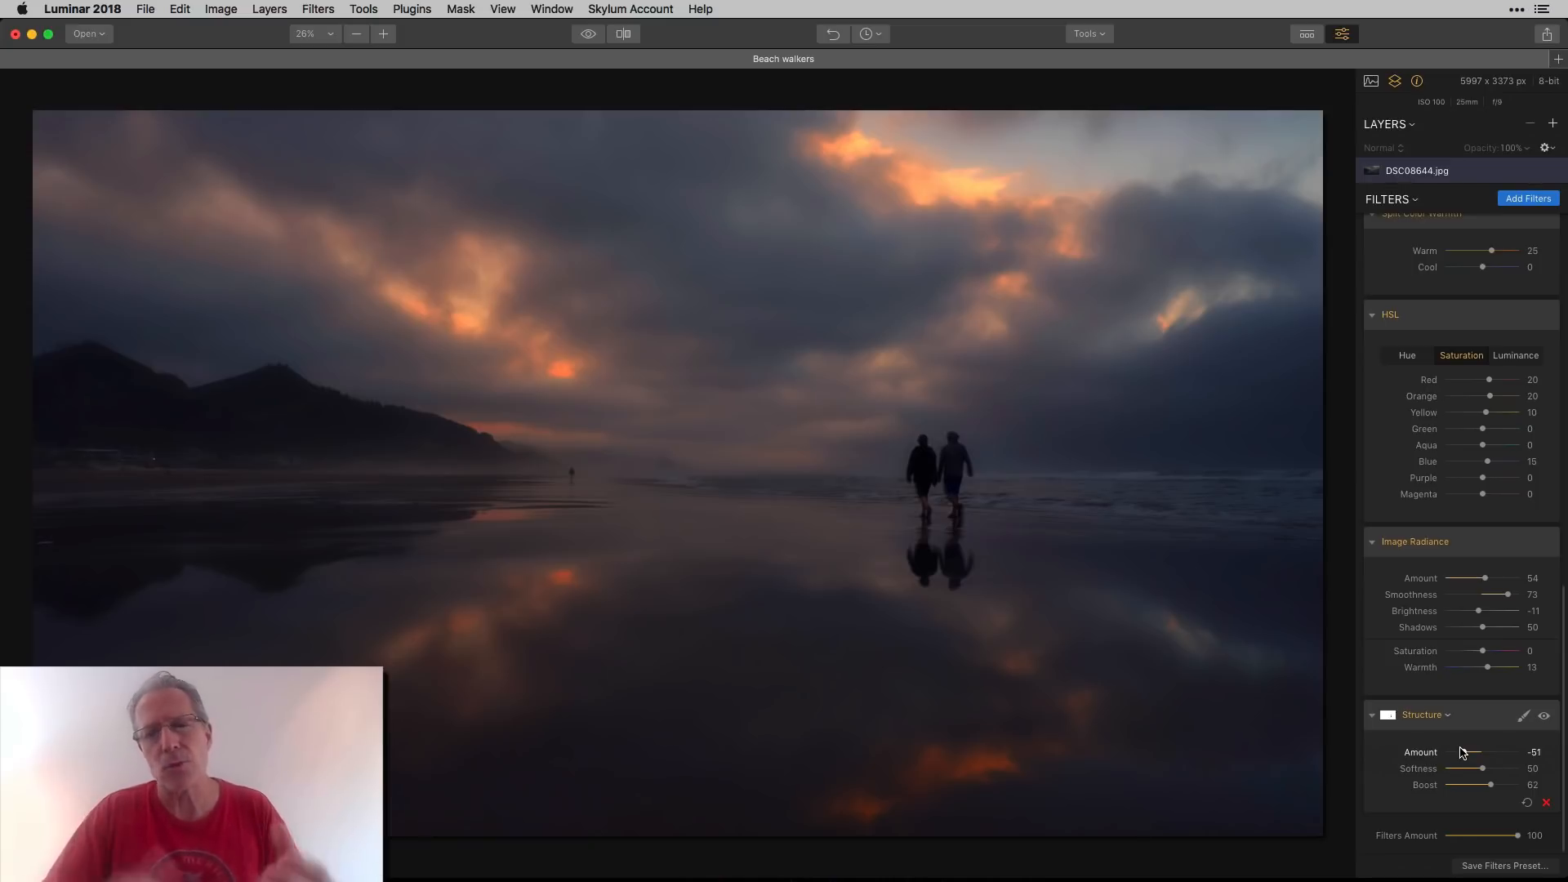
Compare the finished edit with the original photo, first in full and then in a split before/after view with the divider moved.
left_click(588, 34)
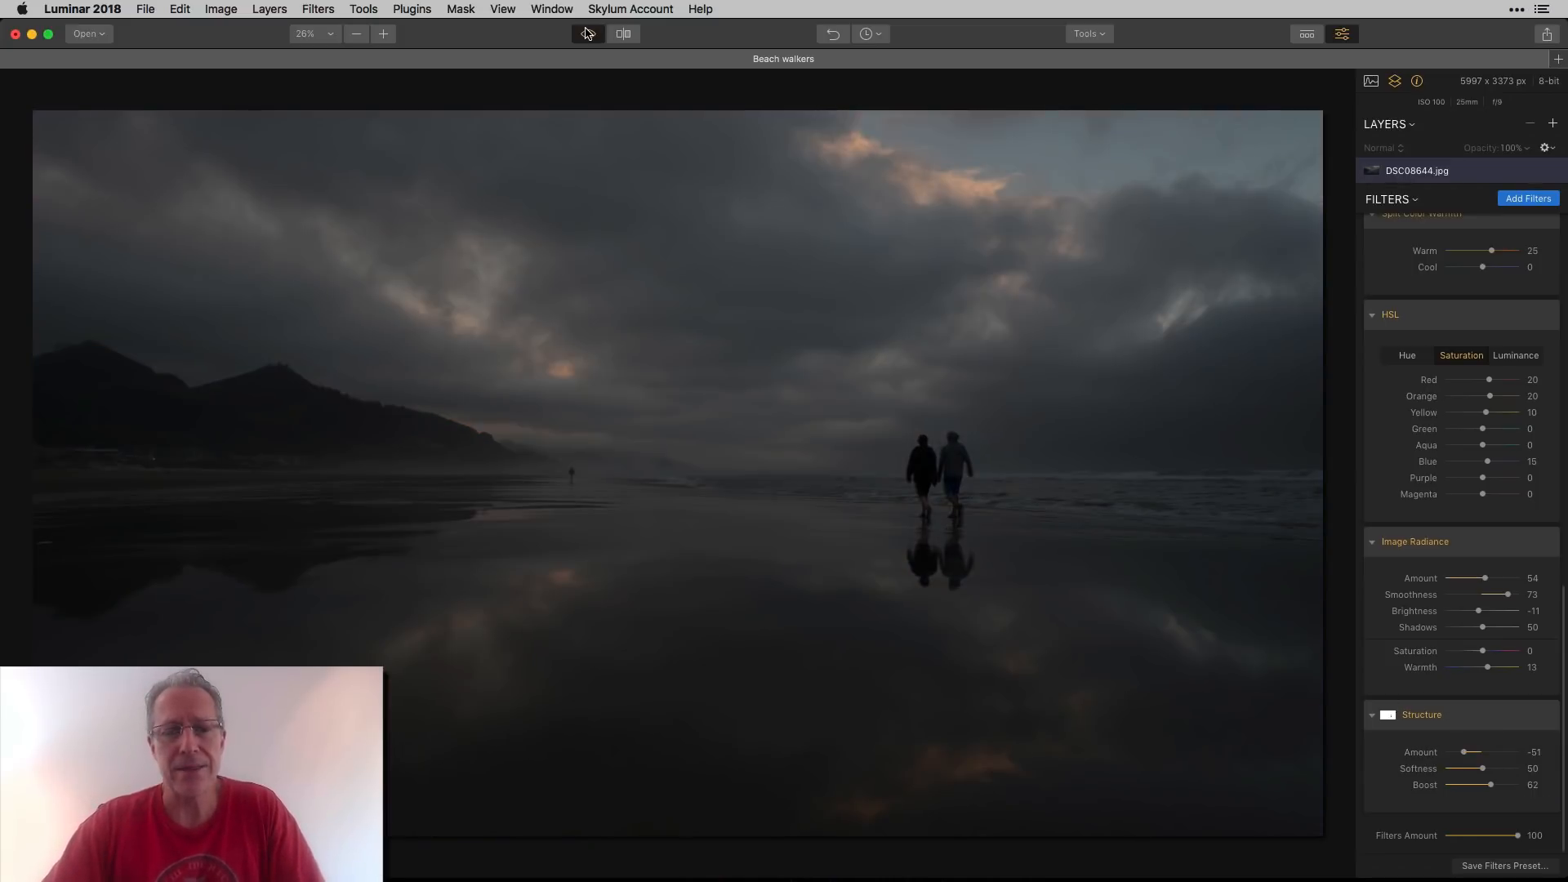
left_click(588, 34)
left_click(626, 35)
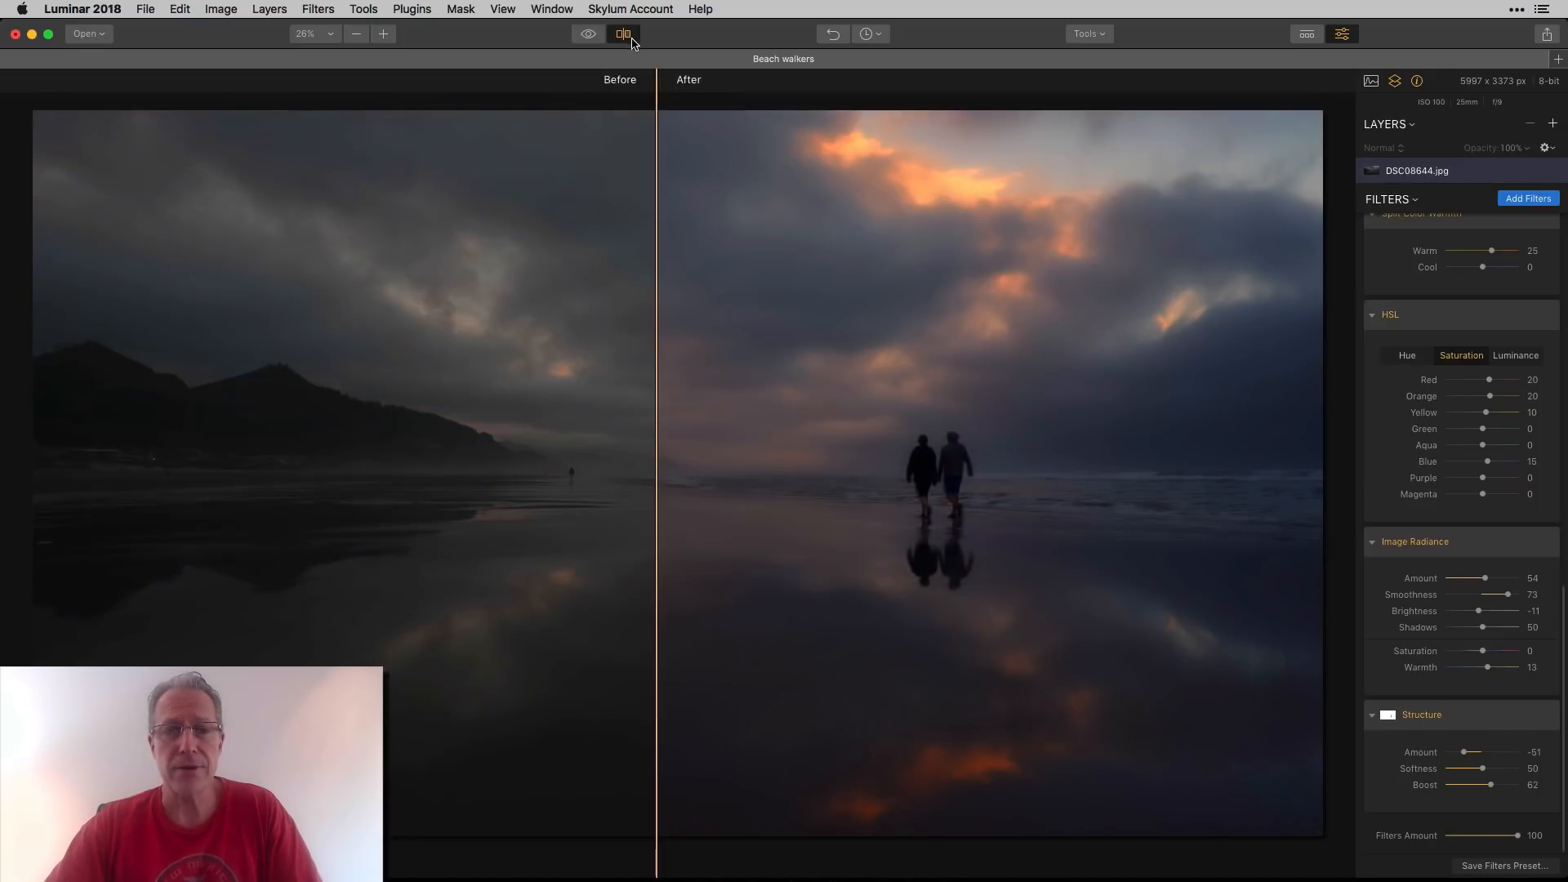
left_click_drag(655, 189, 365, 164)
left_click(626, 36)
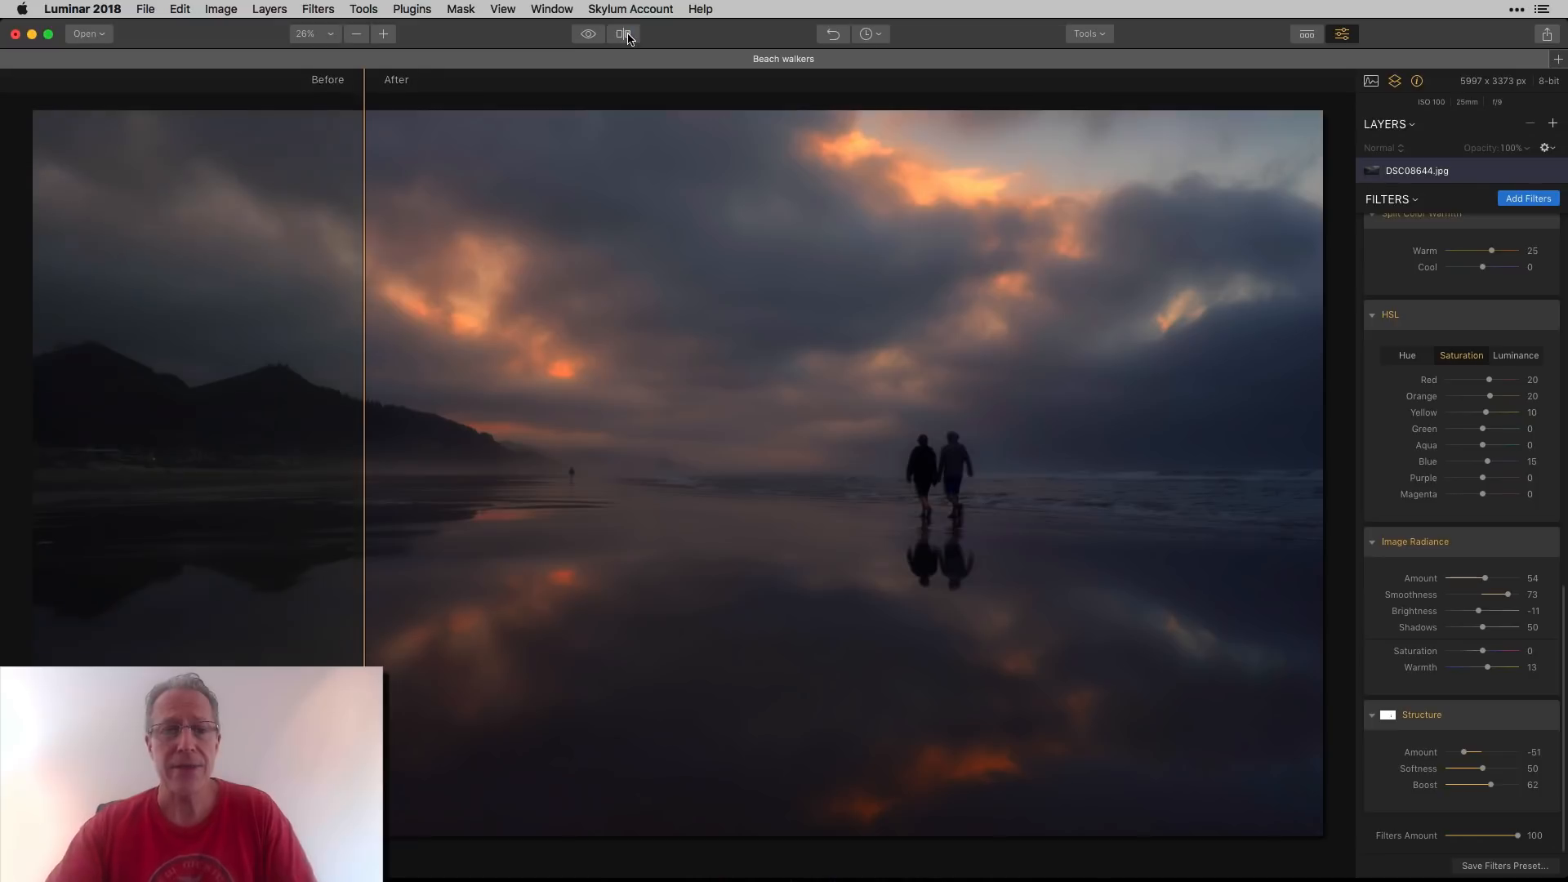